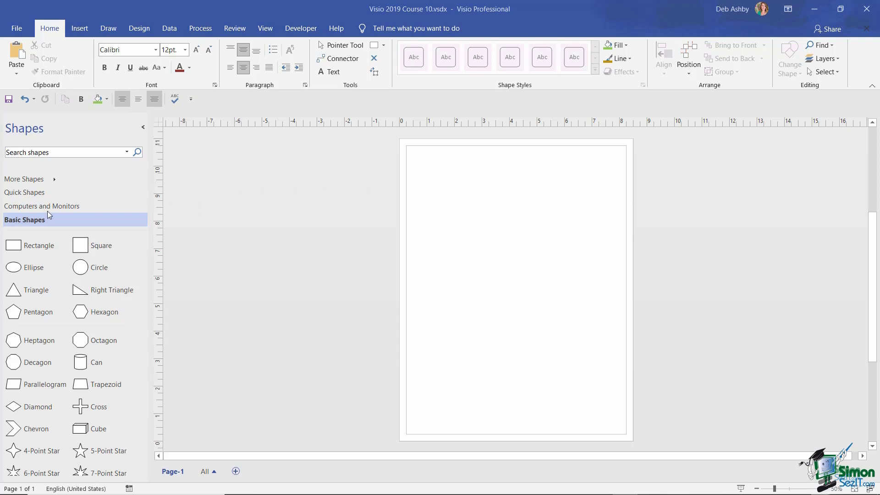
# Drop a Circle from Basic Shapes onto the page and label it 'Circle'.
pyautogui.moveTo(98, 265); pyautogui.dragTo(461, 320)
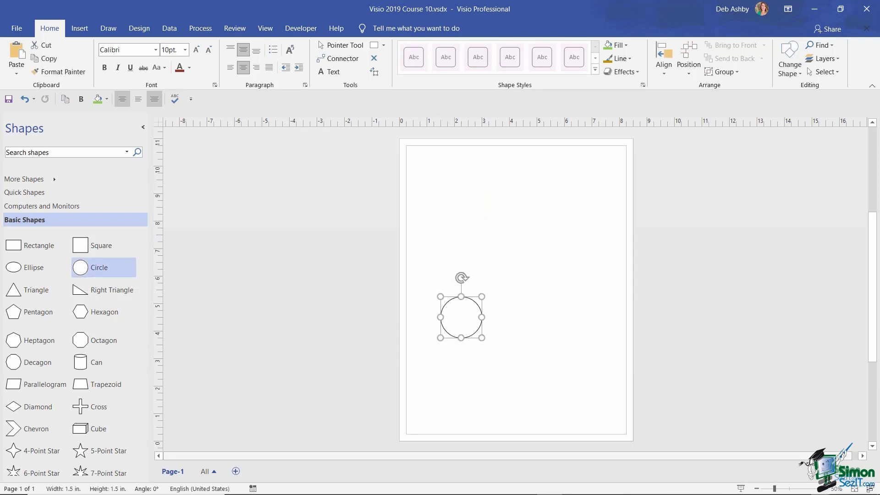
pyautogui.scroll(4, 726, 398)
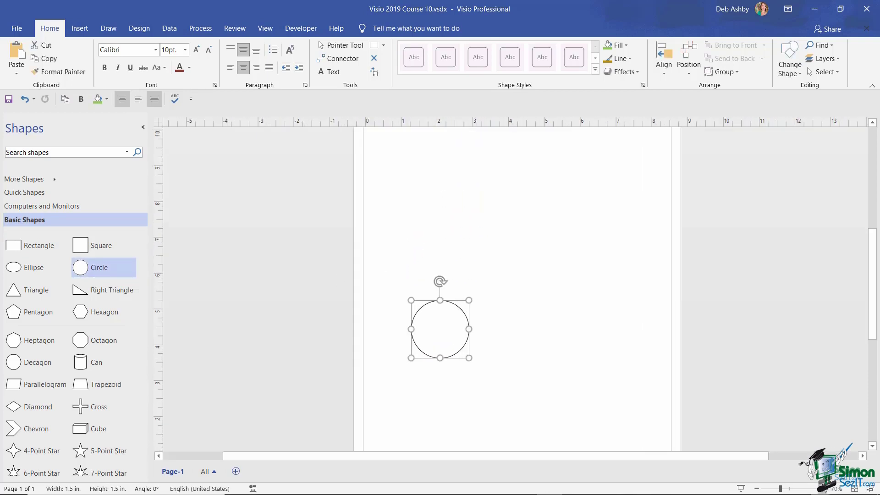
pyautogui.scroll(-3, 655, 329)
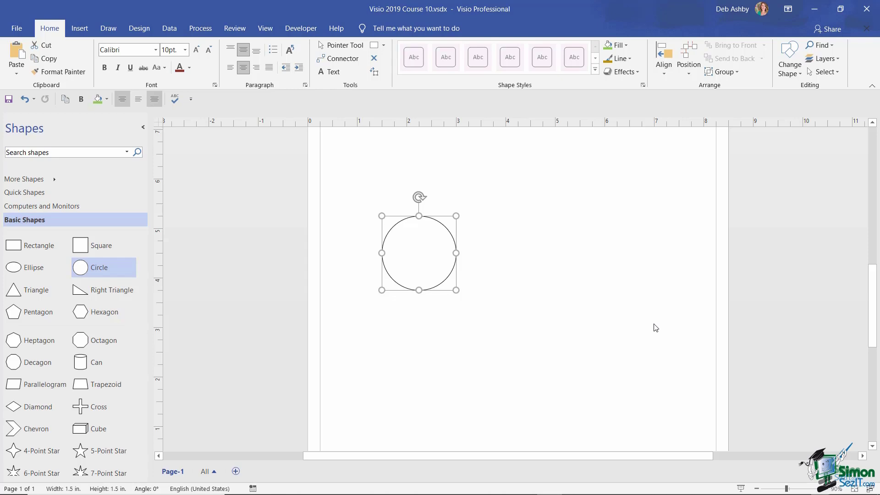
pyautogui.write('Cic')
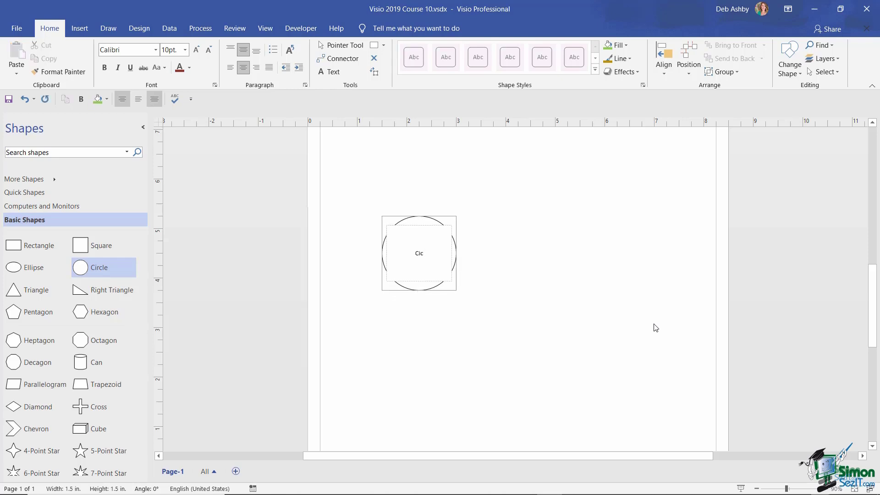
pyautogui.press('BackSpace')
pyautogui.write('rcle')
pyautogui.click(560, 250)
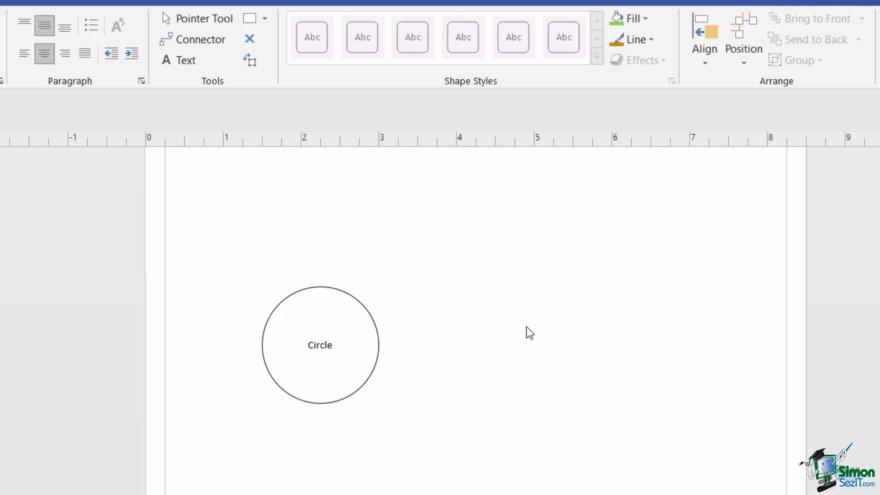
# Add a free text box reading 'Text Basics' near the top of the page.
pyautogui.scroll(3, 743, 425)
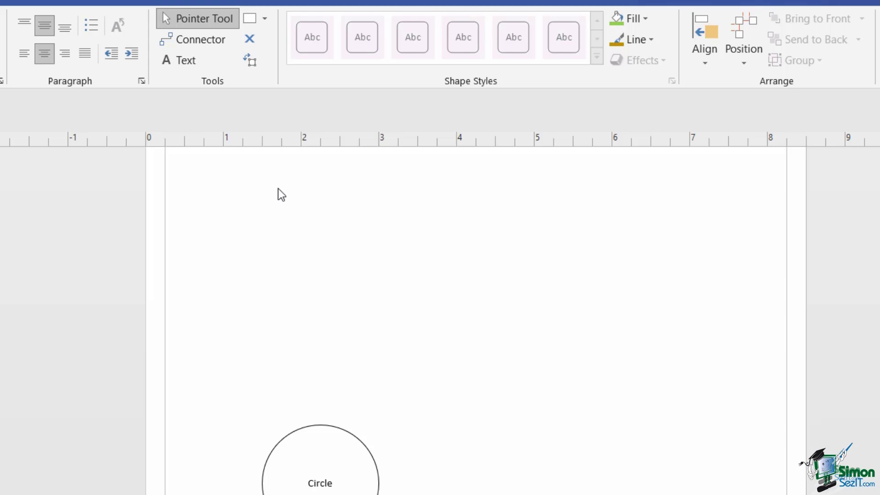
pyautogui.click(181, 62)
pyautogui.scroll(3, 324, 222)
pyautogui.scroll(1, 323, 228)
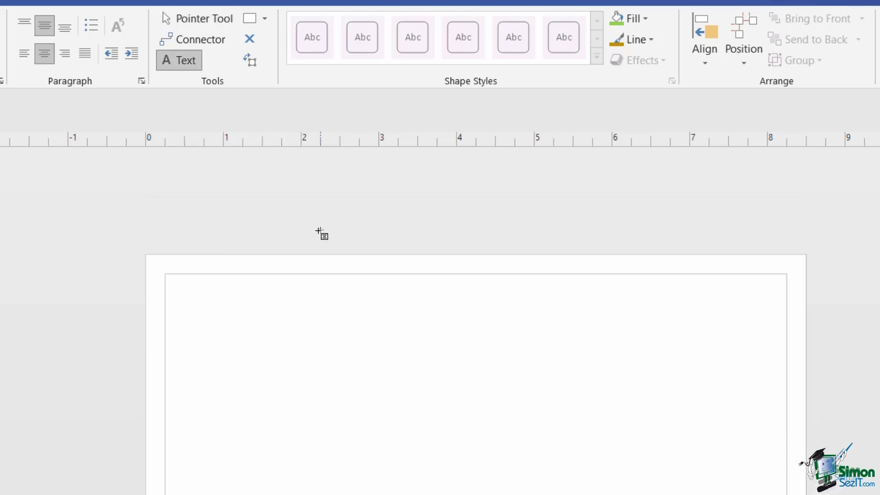
pyautogui.scroll(-2, 311, 231)
pyautogui.moveTo(185, 201); pyautogui.dragTo(632, 292)
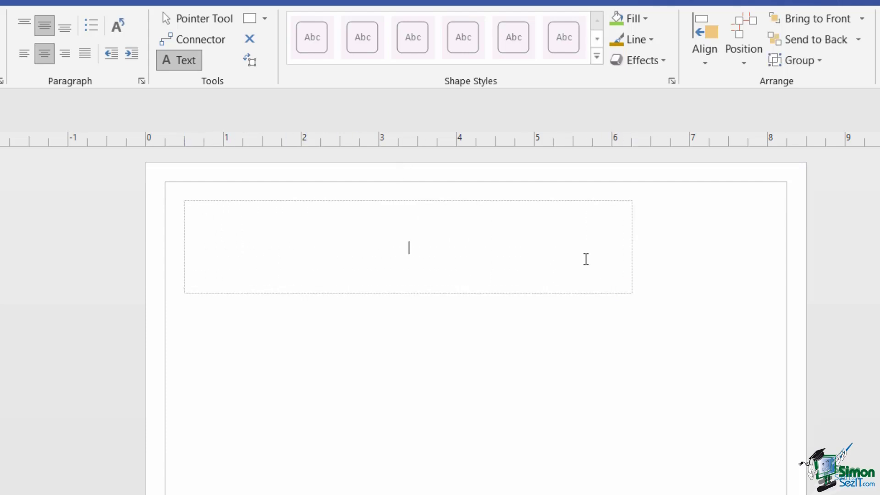
pyautogui.write('Text Basics')
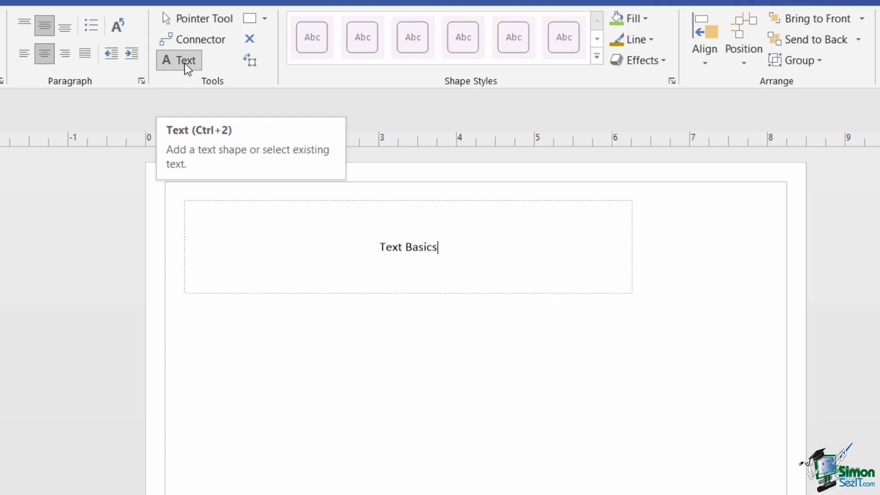
pyautogui.click(203, 20)
pyautogui.click(630, 468)
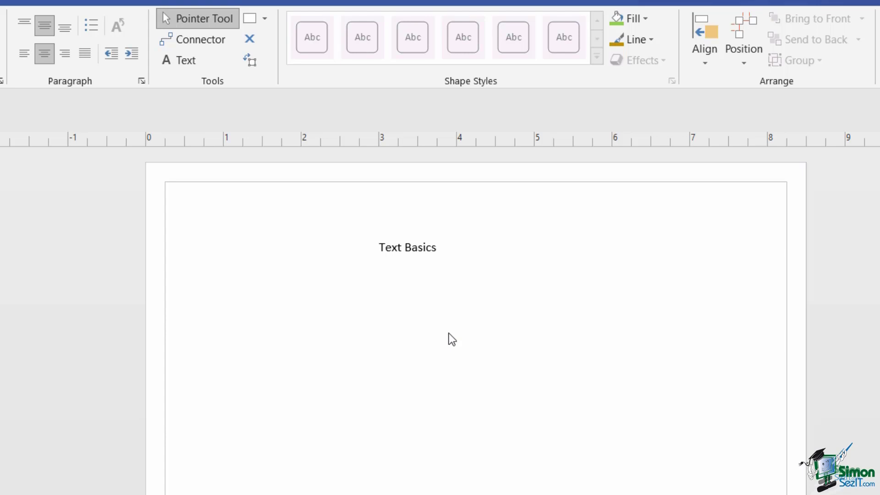
pyautogui.scroll(-5, 448, 333)
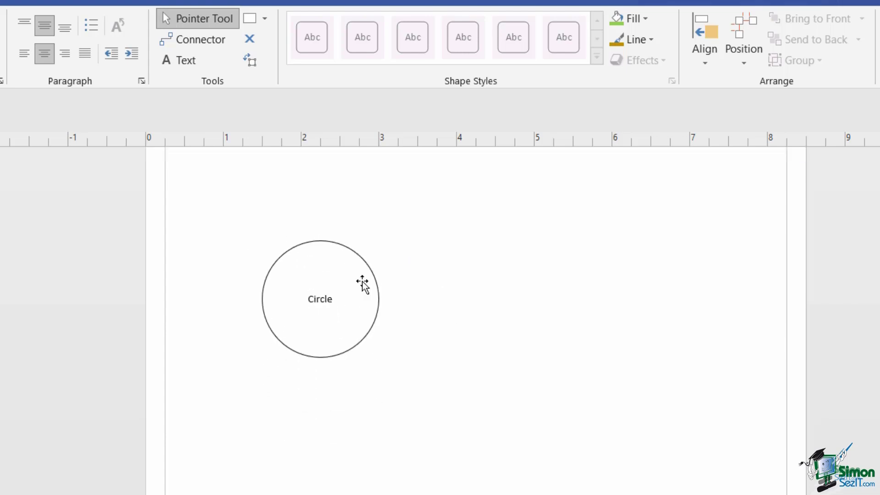
pyautogui.click(320, 300)
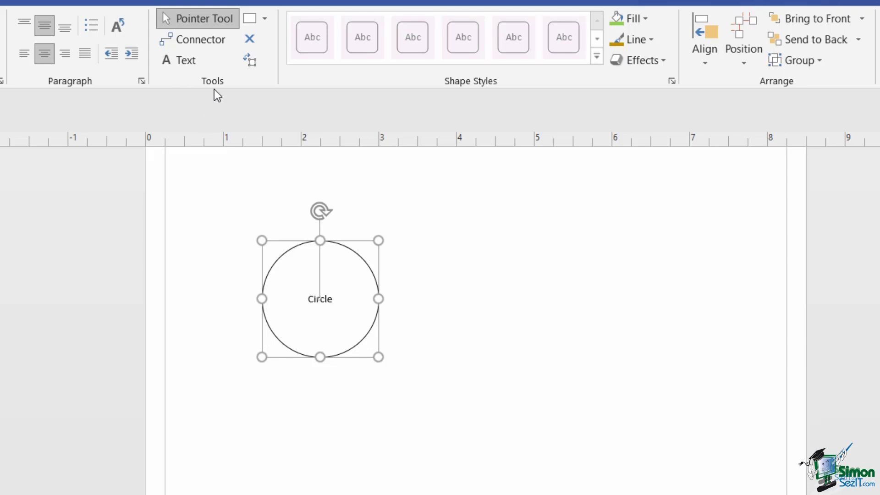
pyautogui.click(252, 61)
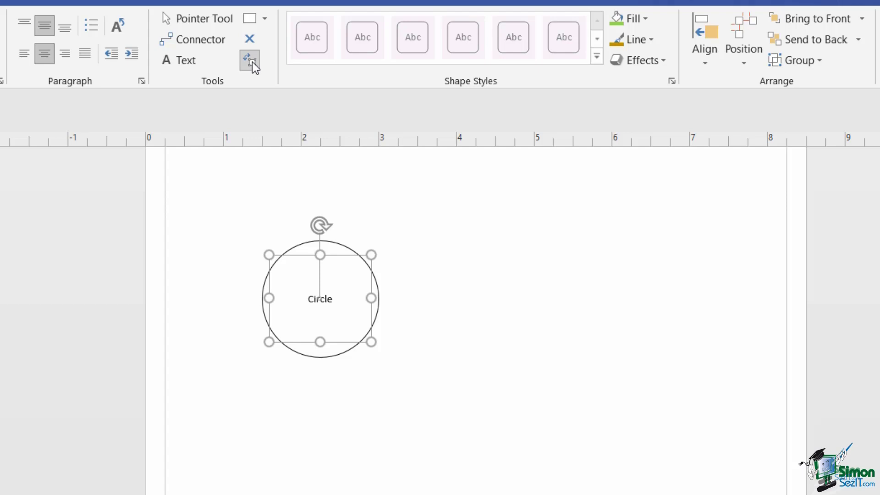
pyautogui.click(251, 60)
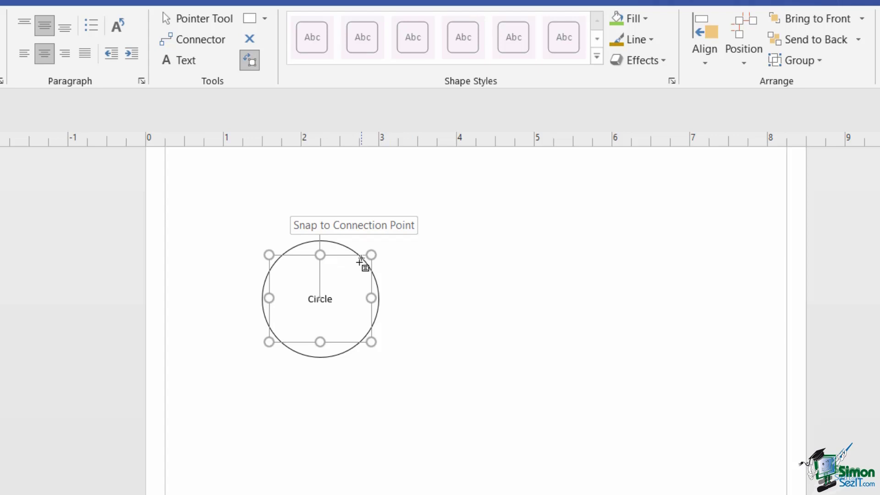
pyautogui.moveTo(371, 254); pyautogui.dragTo(369, 256)
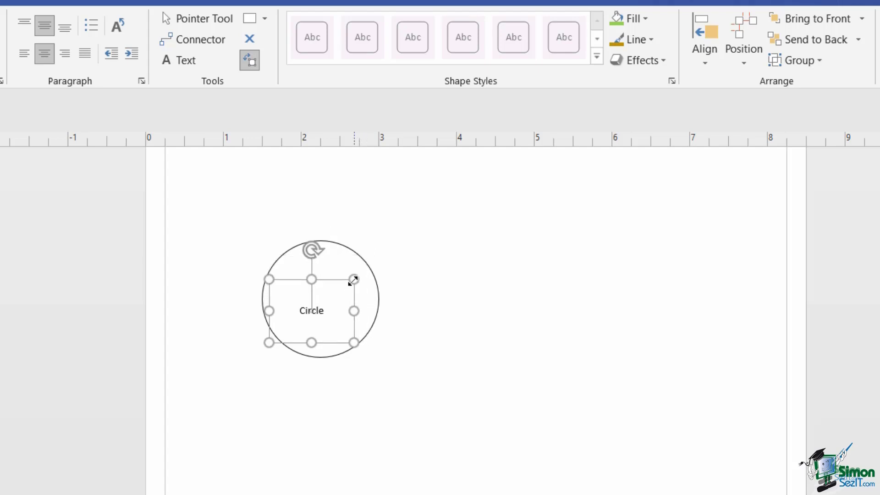
pyautogui.moveTo(353, 280); pyautogui.dragTo(320, 308)
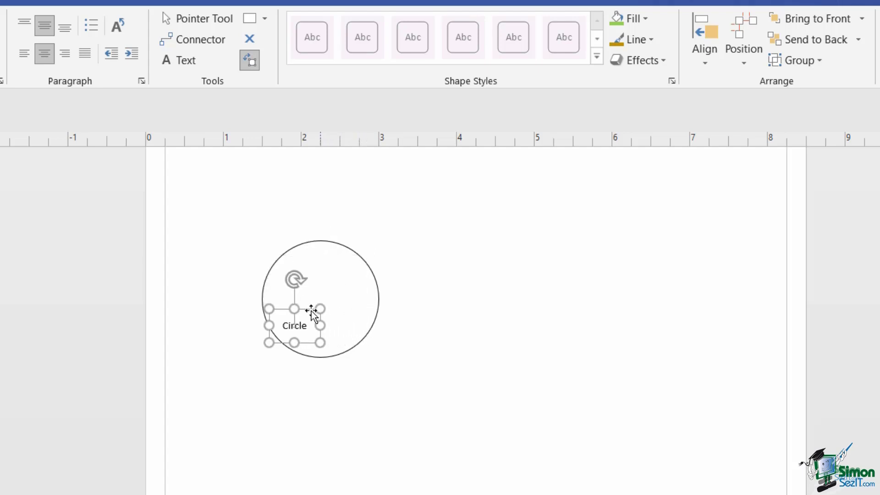
pyautogui.press('Escape')
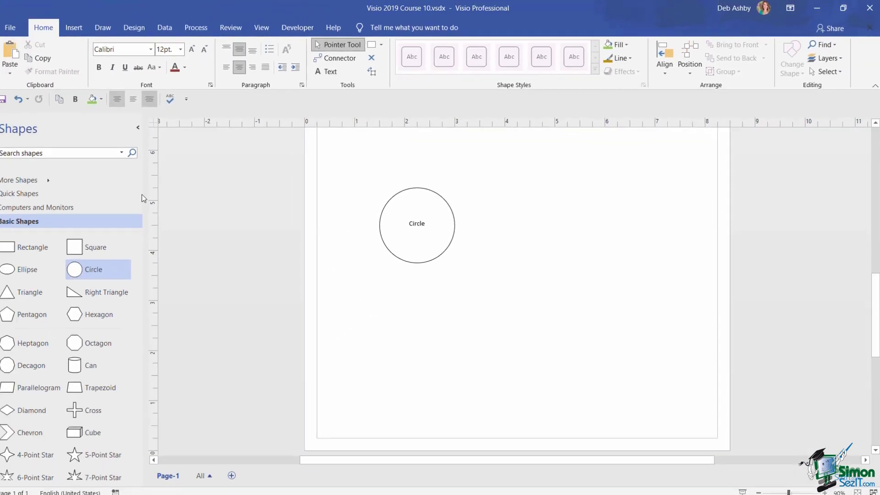
# Place a Terminal shape right of the circle and label it with the owner's terminal name.
pyautogui.click(56, 207)
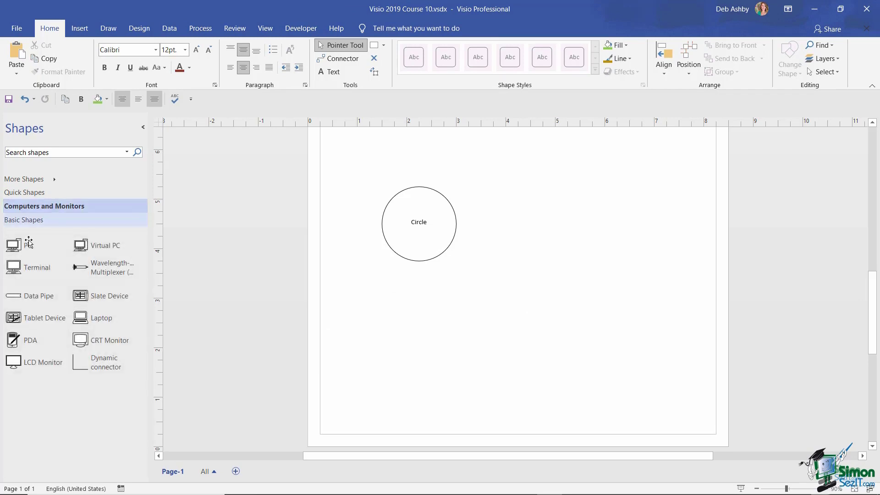
pyautogui.moveTo(21, 274); pyautogui.dragTo(570, 224)
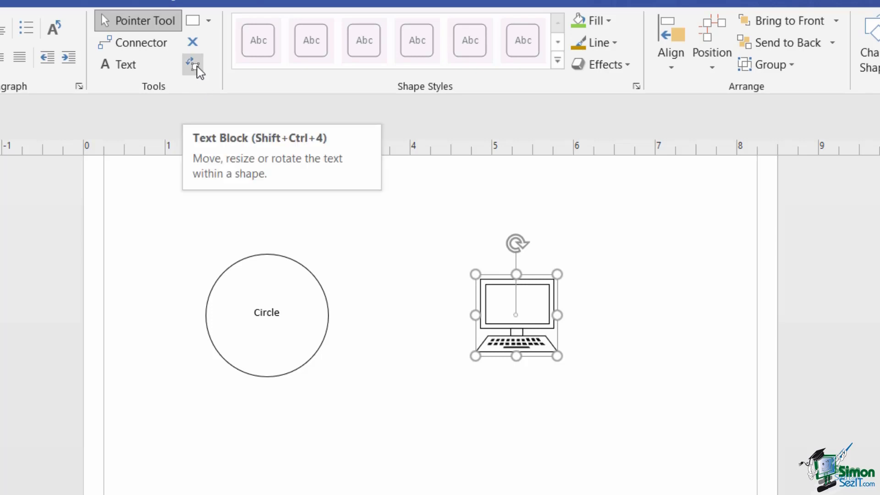
pyautogui.click(193, 64)
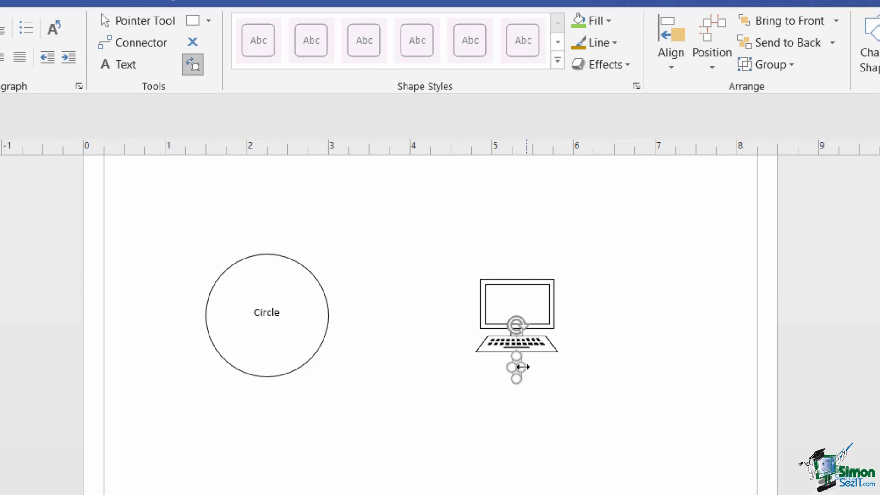
pyautogui.moveTo(522, 366); pyautogui.dragTo(476, 366)
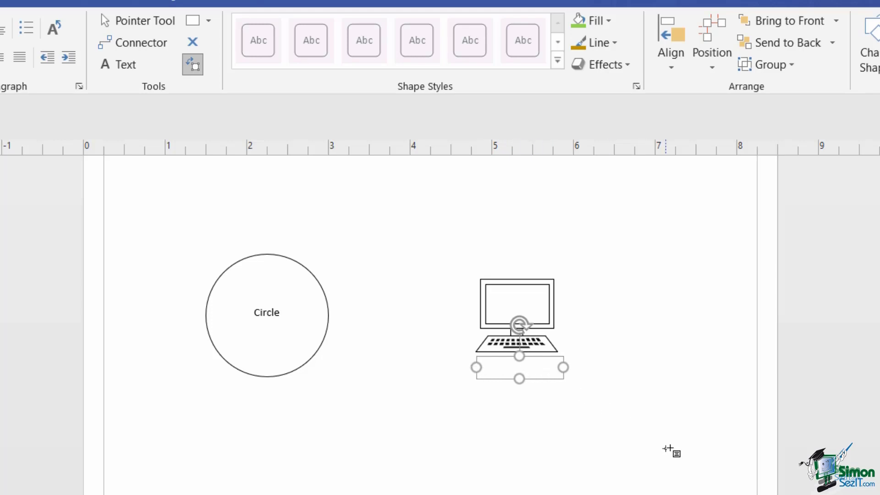
pyautogui.write('Deb')
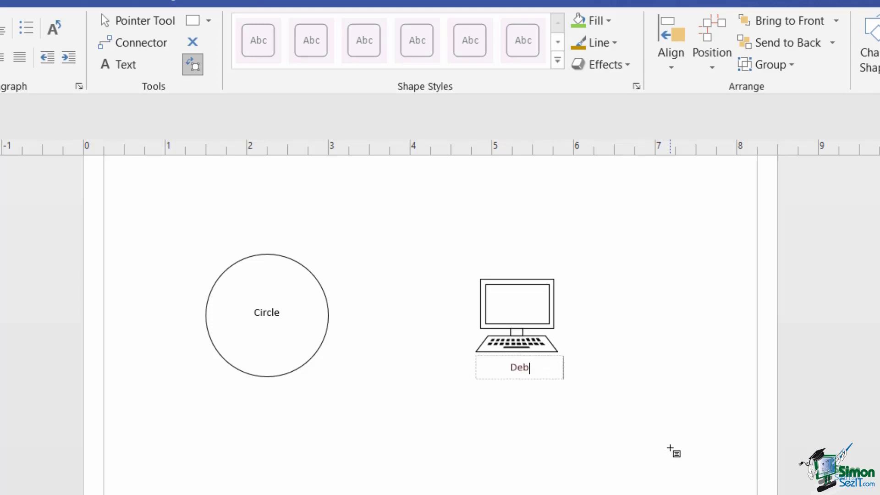
pyautogui.write('s Terminal')
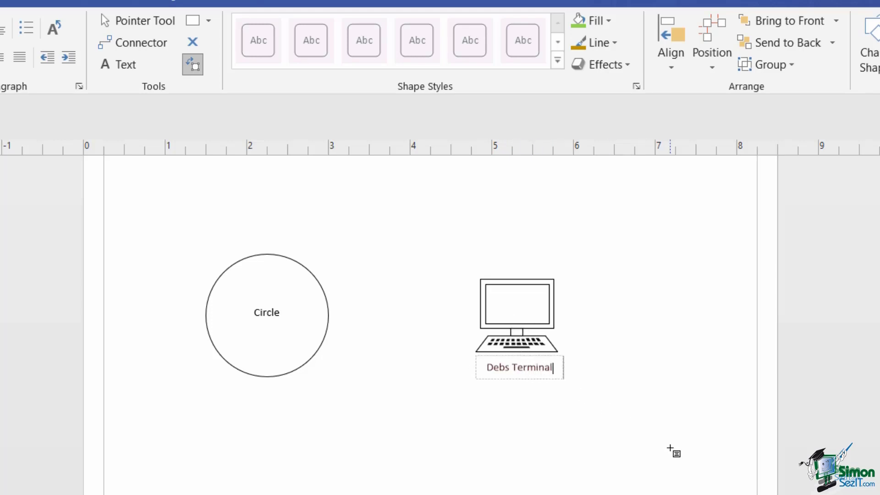
pyautogui.press('Escape')
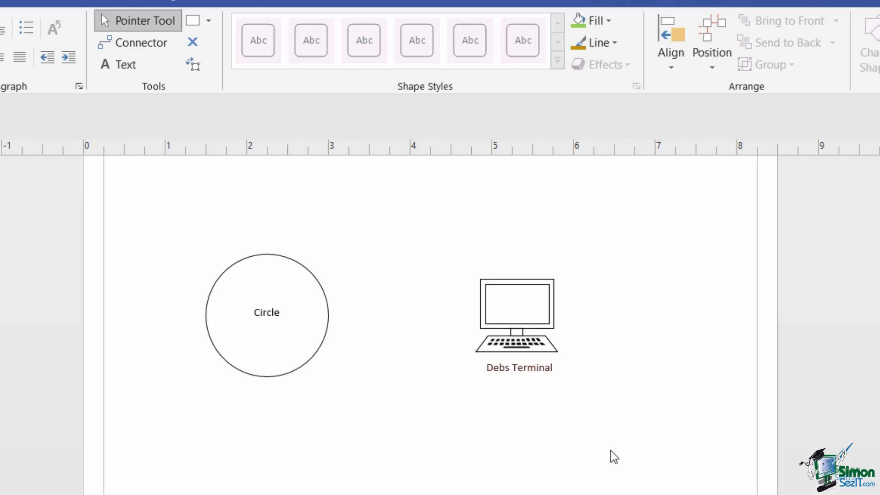
# Move the terminal's label onto its screen and narrow it to wrap onto two lines.
pyautogui.hotkey('ctrl', 'shift', '4')
pyautogui.click(497, 379)
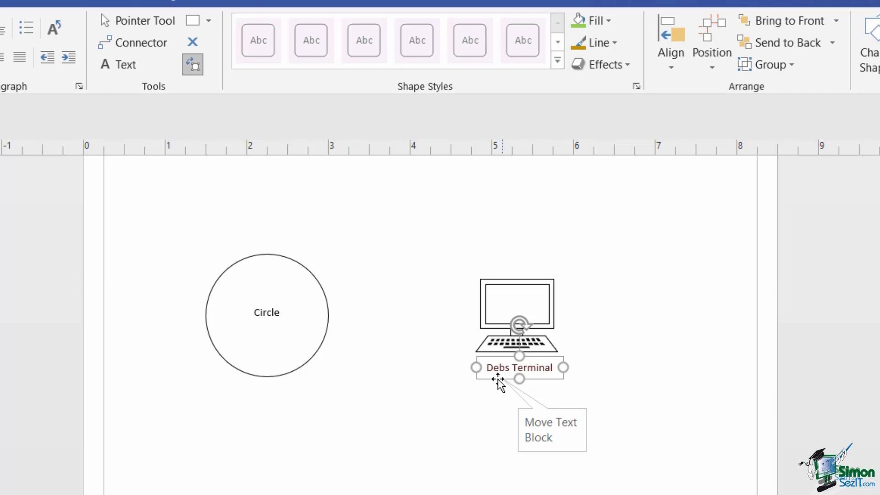
pyautogui.moveTo(498, 380); pyautogui.dragTo(507, 310)
pyautogui.moveTo(574, 297); pyautogui.dragTo(530, 287)
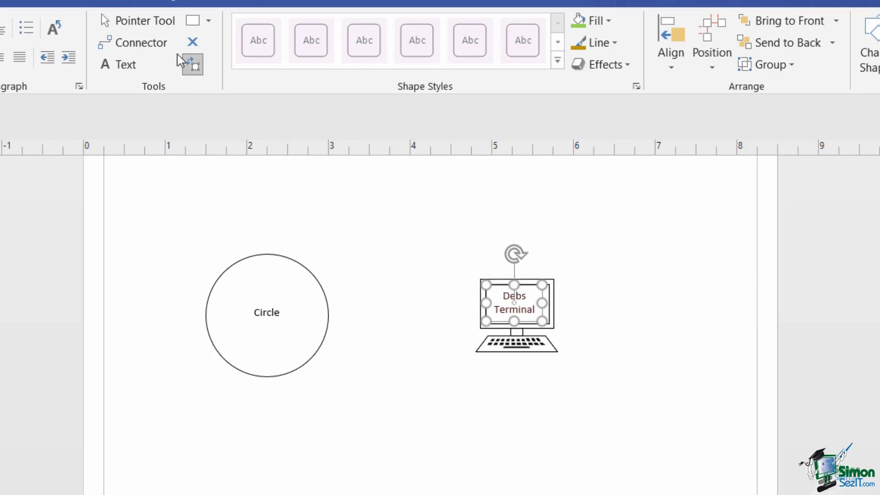
pyautogui.click(192, 65)
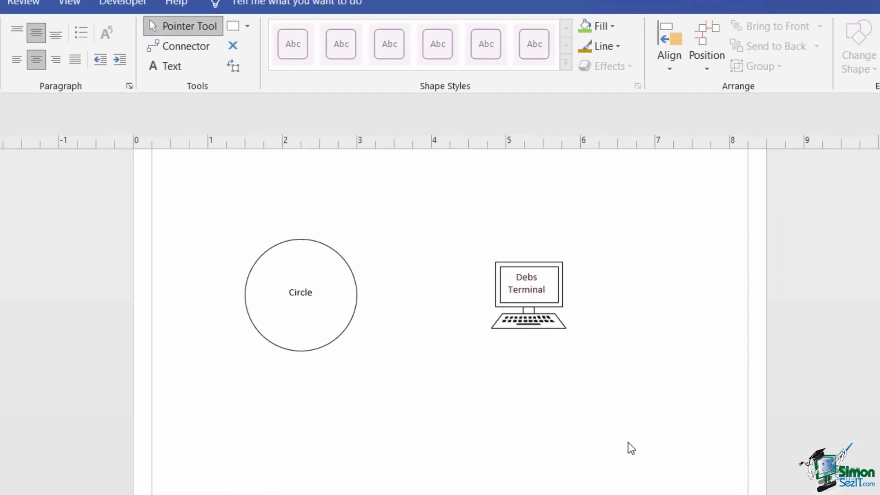
# Drop a Basic Shapes circle below the title and enlarge it to about 3.19 in.
pyautogui.scroll(5, 616, 317)
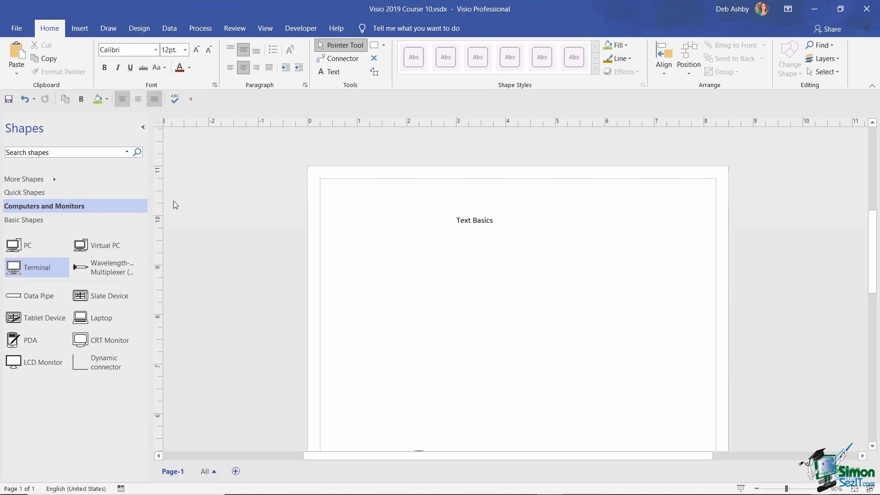
pyautogui.click(37, 222)
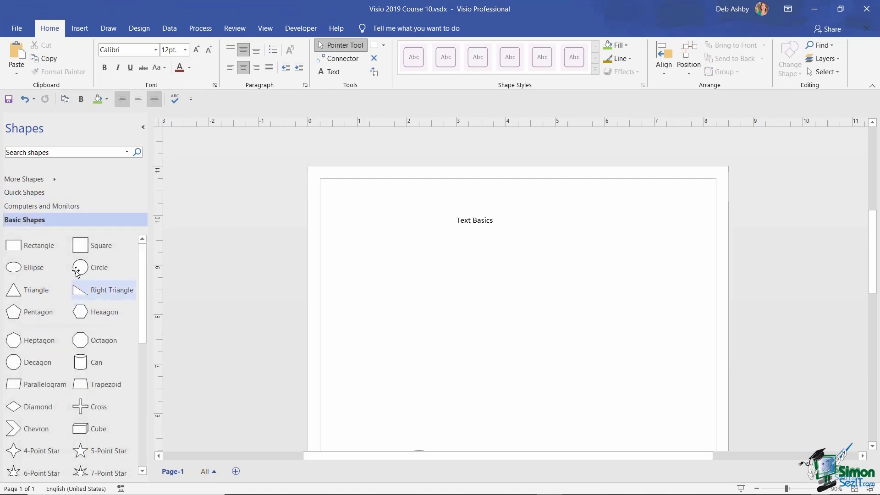
pyautogui.moveTo(82, 267); pyautogui.dragTo(411, 295)
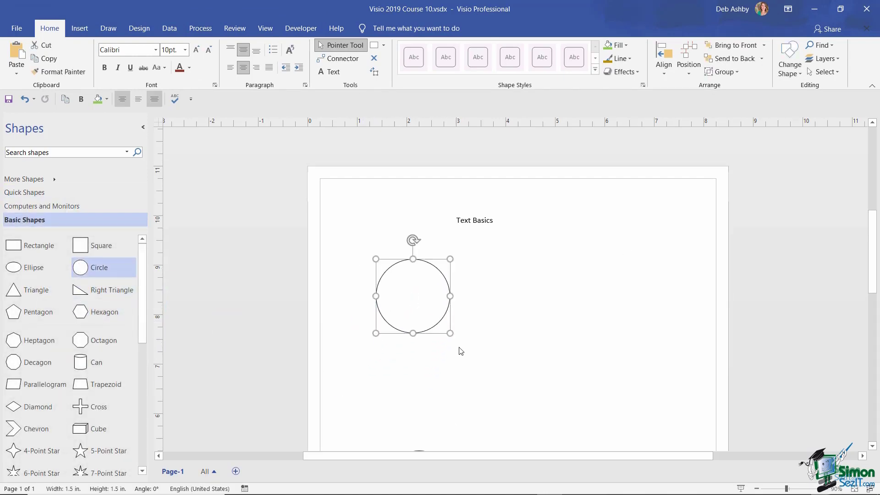
pyautogui.moveTo(450, 333); pyautogui.dragTo(531, 401)
pyautogui.scroll(-2, 477, 262)
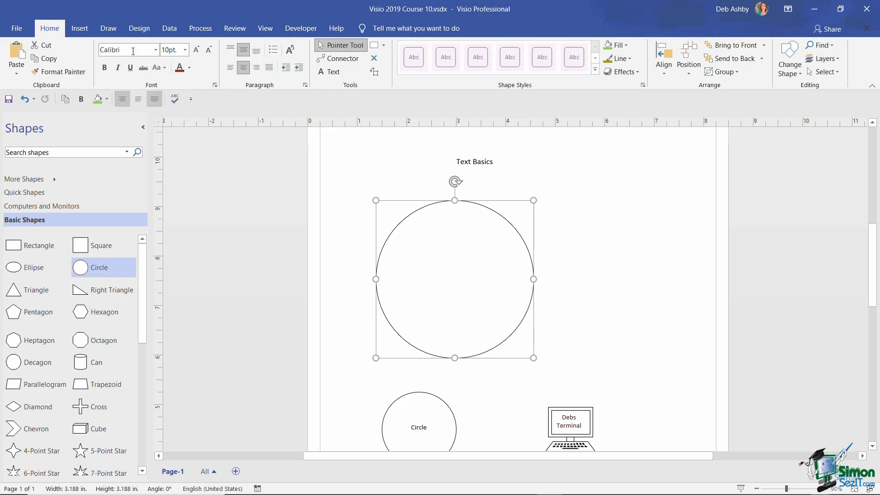
# Label the large circle 'Circle' in 24 pt text.
pyautogui.click(185, 50)
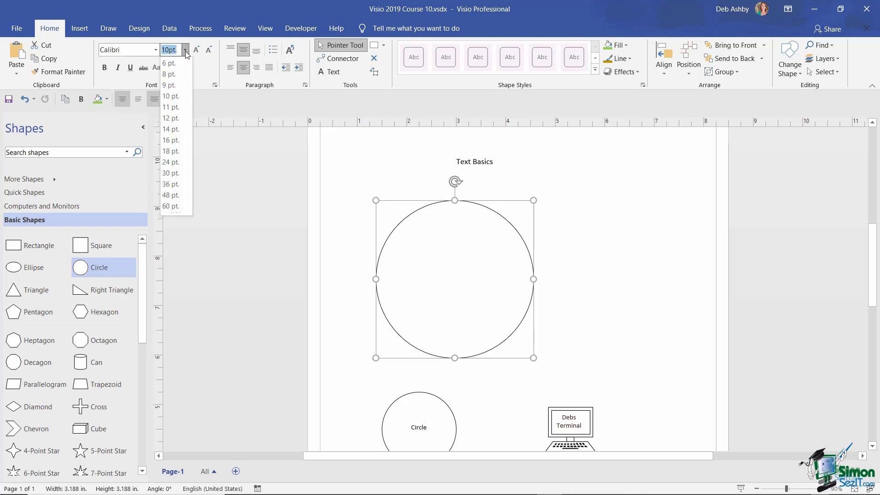
pyautogui.click(170, 162)
pyautogui.write('Circle')
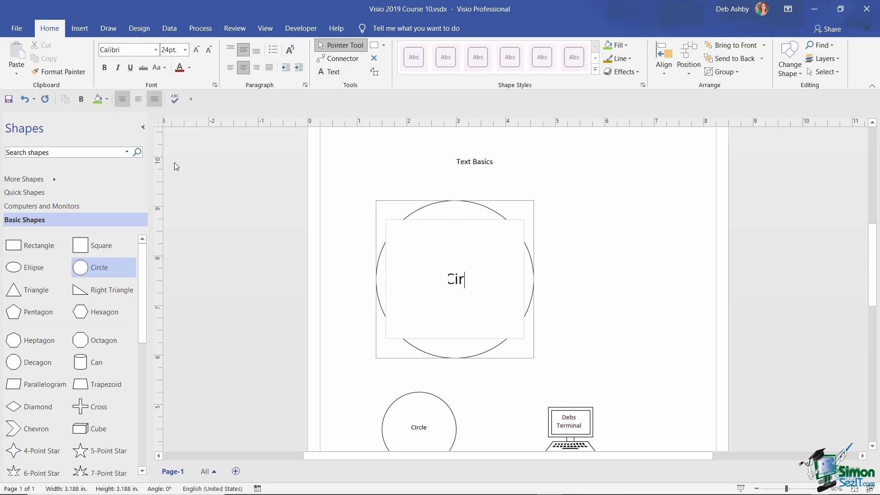
pyautogui.click(174, 162)
pyautogui.click(470, 204)
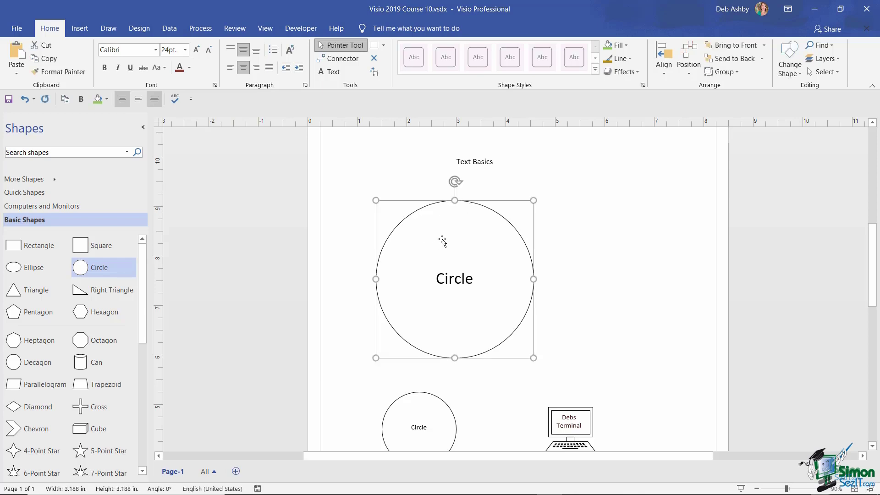
# Try top, middle, bottom, left, right and centre alignment on the Circle text, ending middle-centred.
pyautogui.click(374, 72)
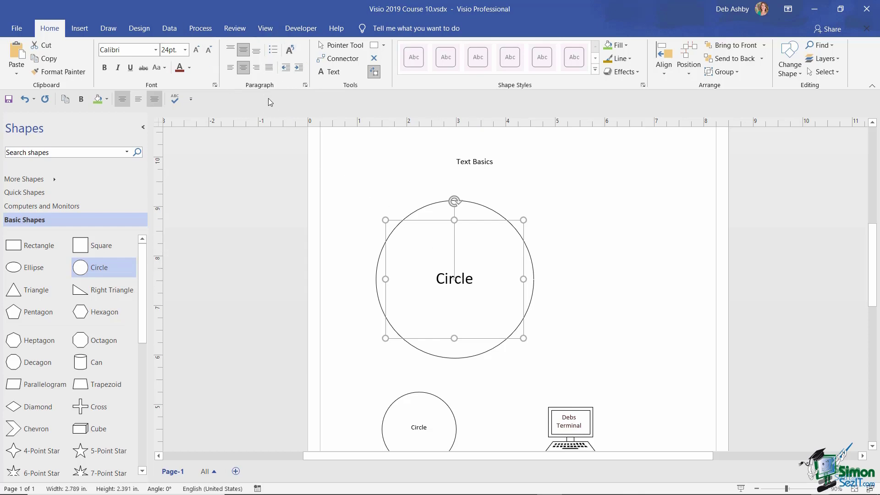
pyautogui.click(230, 50)
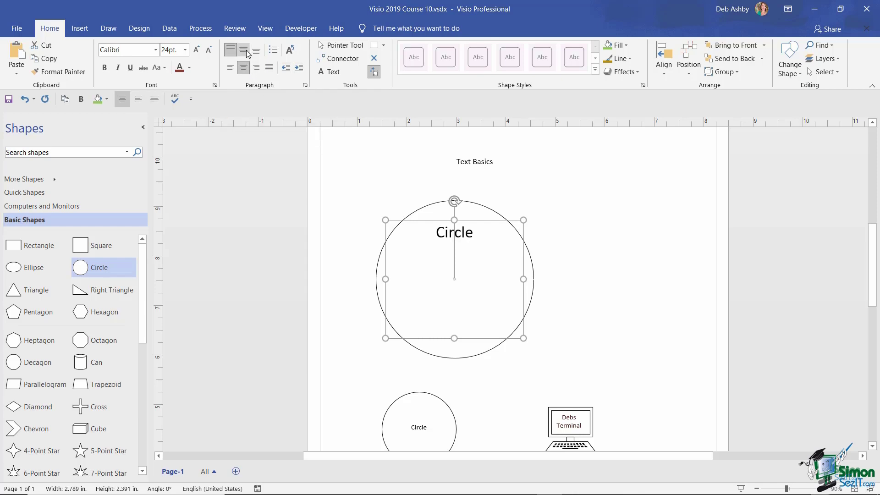
pyautogui.click(244, 50)
pyautogui.click(258, 51)
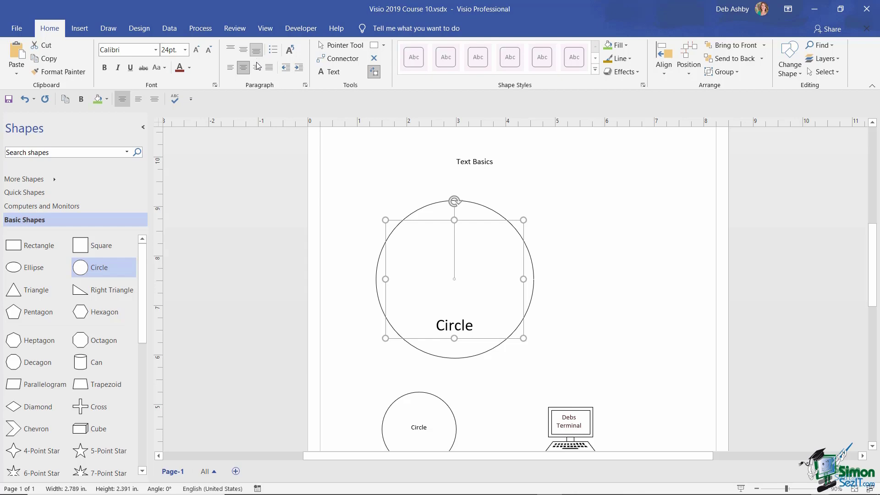
pyautogui.click(256, 68)
pyautogui.click(243, 68)
pyautogui.click(230, 68)
pyautogui.click(246, 51)
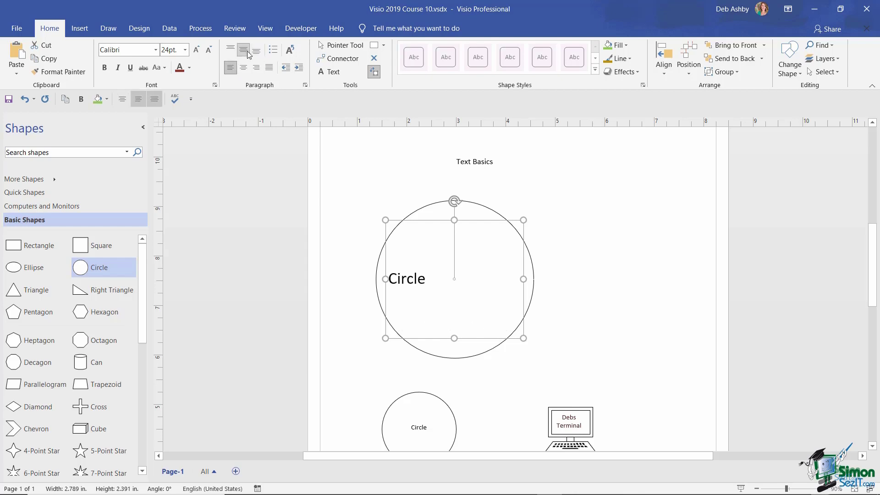
pyautogui.click(243, 68)
pyautogui.click(341, 45)
# Shrink the circle to 2.125 in., move it lower, and drag a Square beside it.
pyautogui.moveTo(523, 351); pyautogui.dragTo(476, 300)
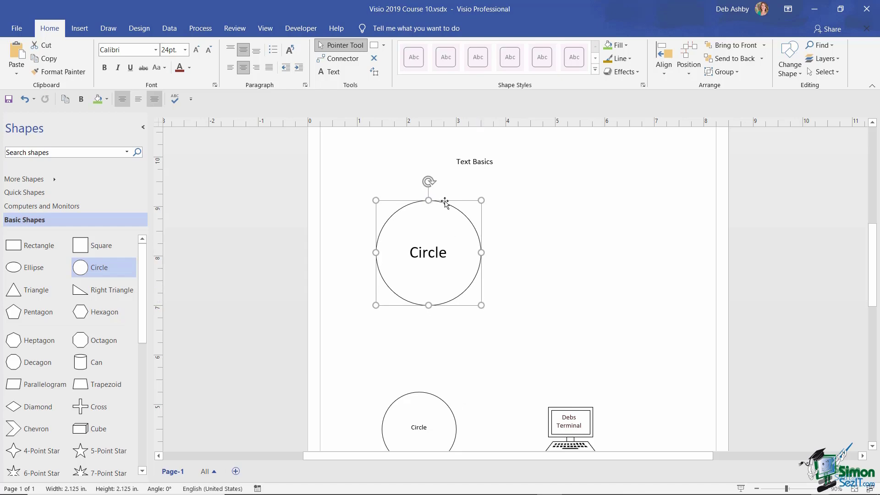
pyautogui.moveTo(442, 202); pyautogui.dragTo(426, 247)
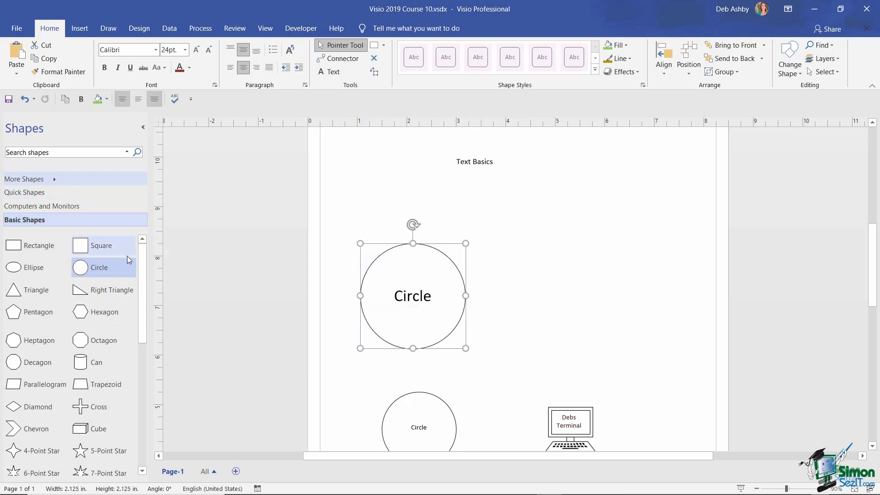
pyautogui.moveTo(92, 250); pyautogui.dragTo(590, 246)
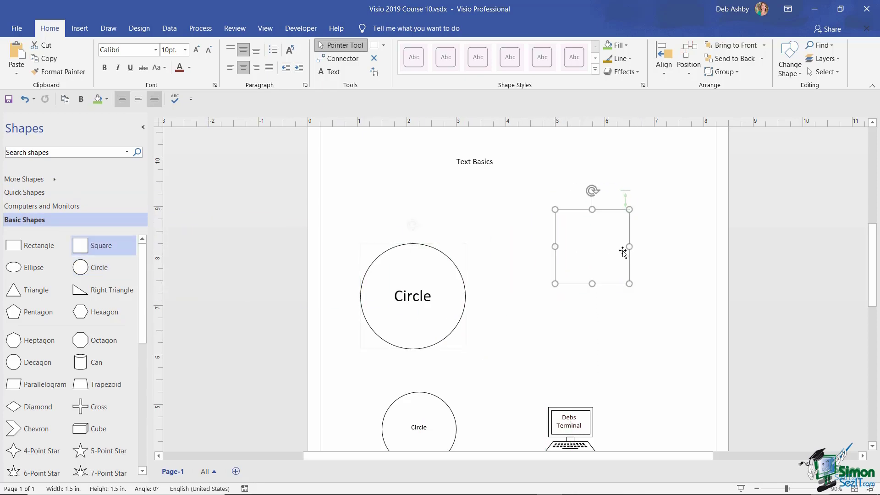
# Label the square 'Square' in 24 pt text.
pyautogui.click(186, 49)
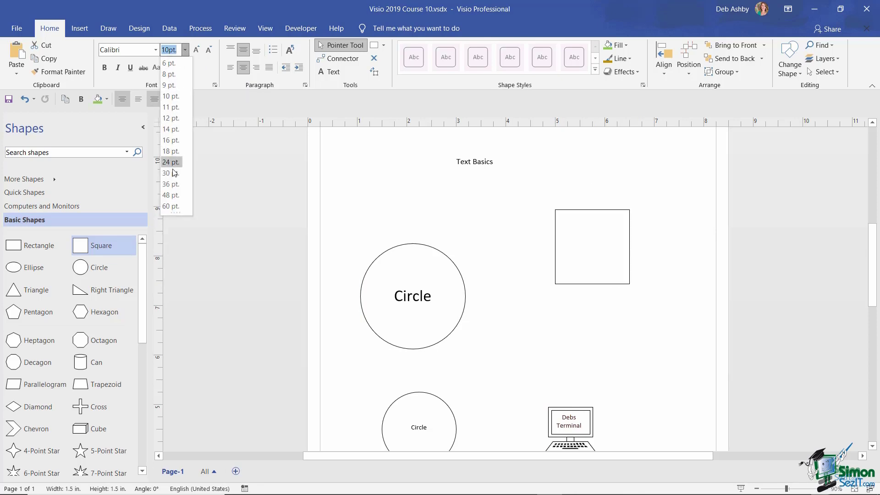
pyautogui.click(171, 162)
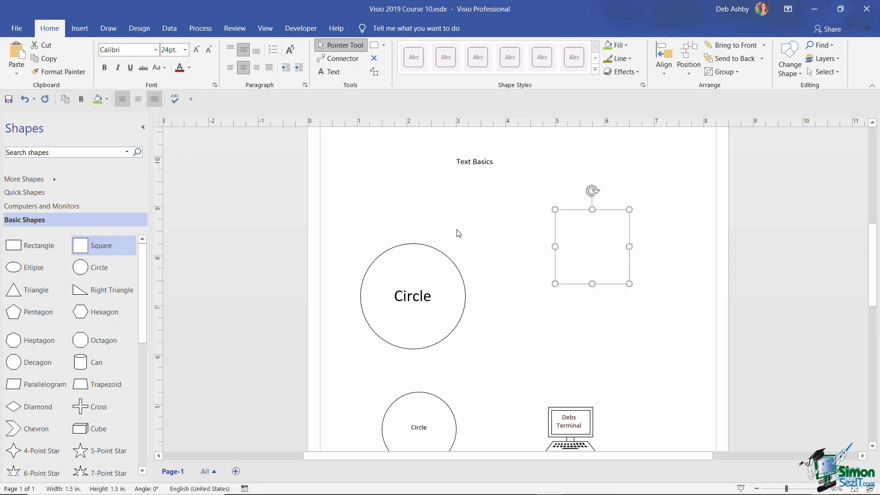
pyautogui.write('Square')
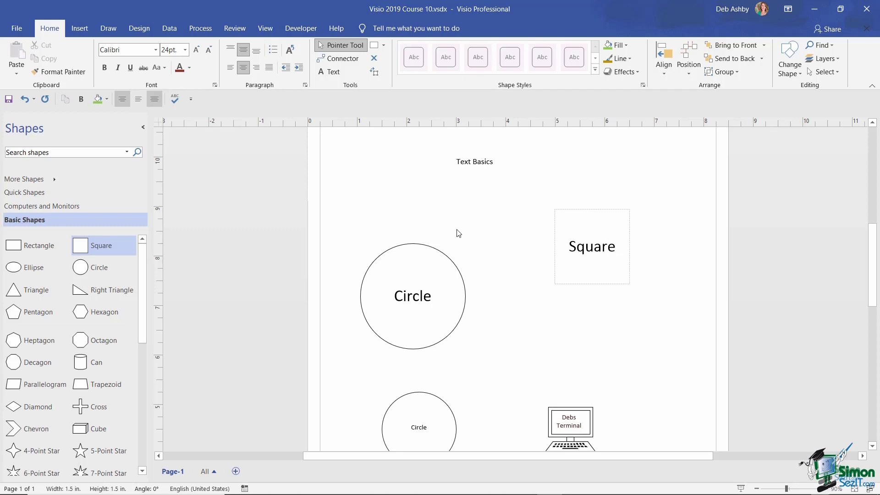
pyautogui.click(650, 247)
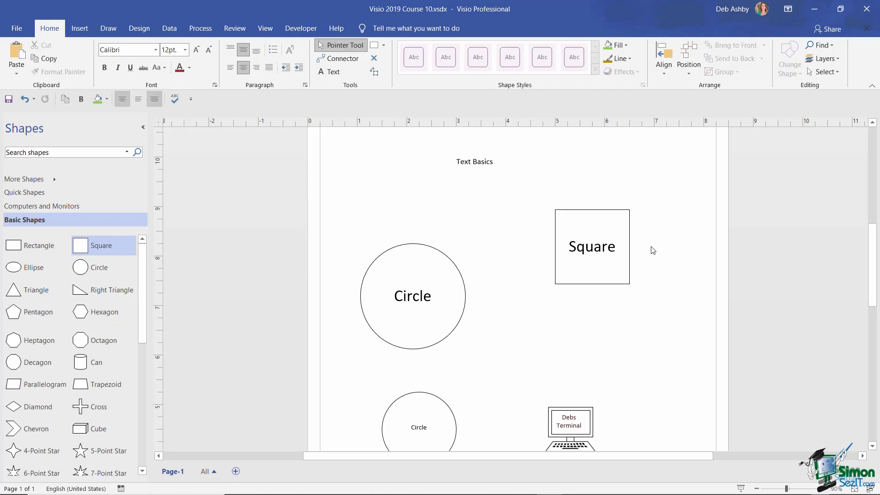
# Tilt the square to -40° and rotate its 'Square' label back to level.
pyautogui.click(603, 215)
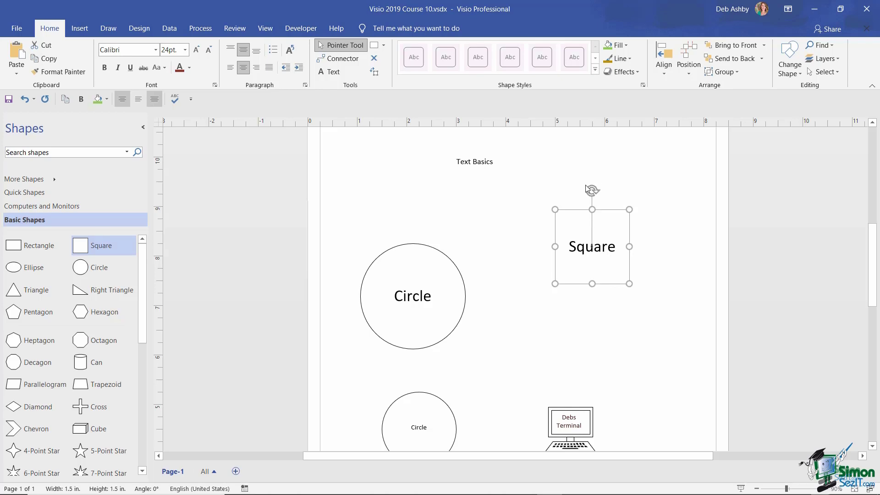
pyautogui.moveTo(591, 190); pyautogui.dragTo(633, 209)
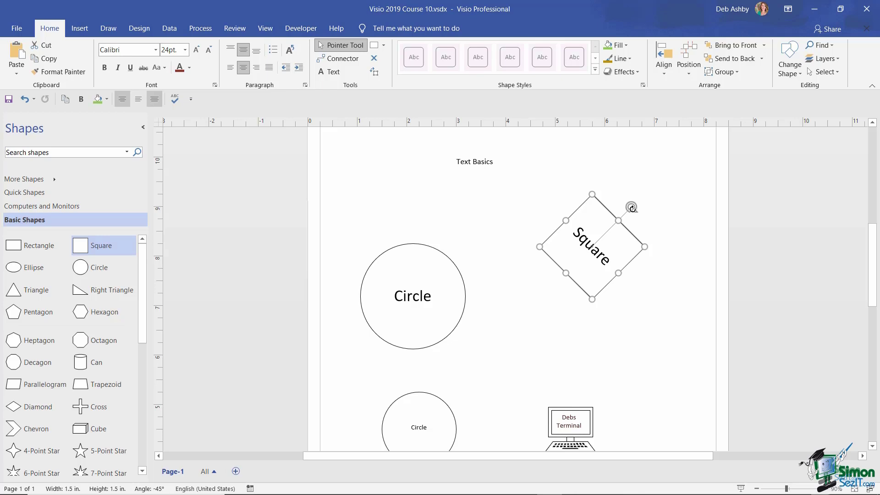
pyautogui.moveTo(632, 209); pyautogui.dragTo(627, 204)
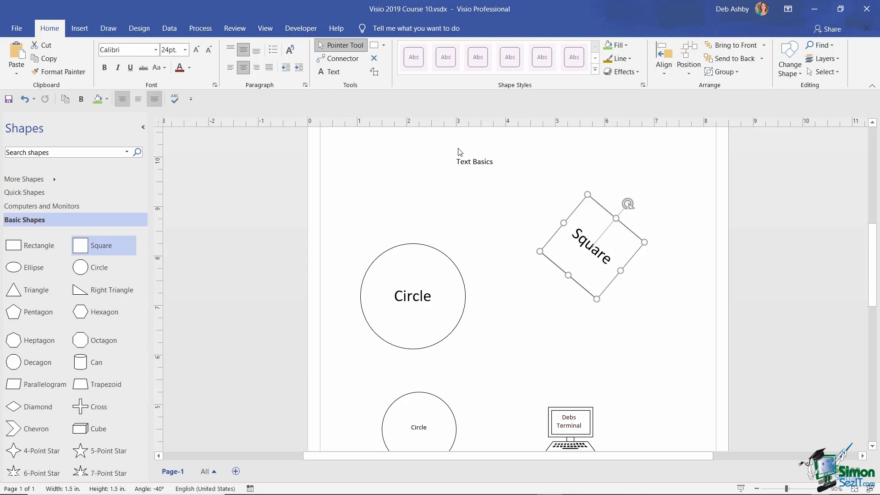
pyautogui.click(375, 74)
pyautogui.moveTo(628, 203); pyautogui.dragTo(593, 202)
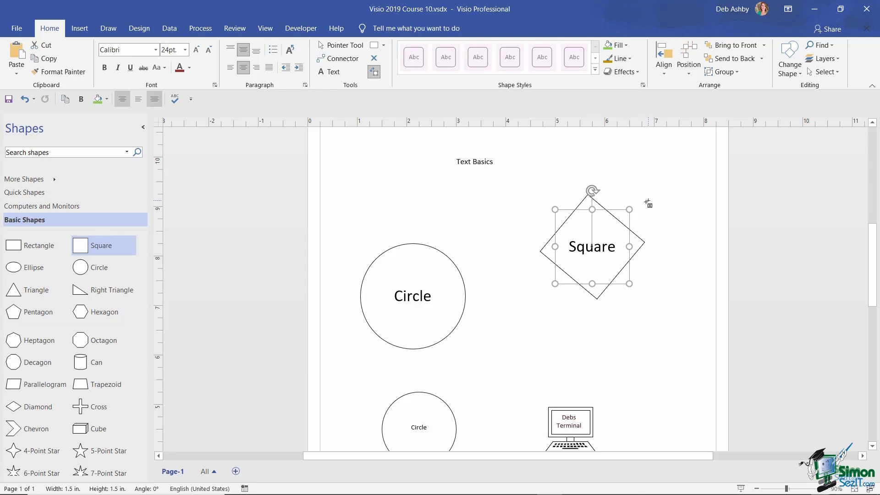
pyautogui.hotkey('ctrl', '1')
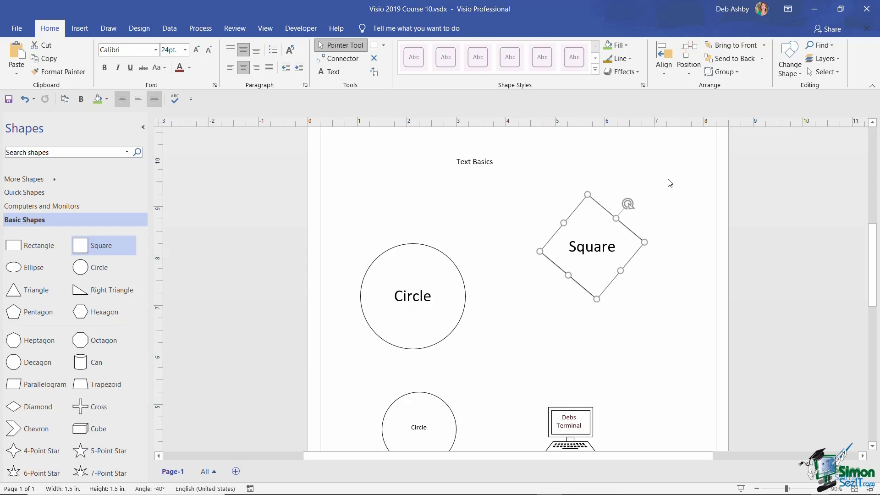
# Return the square and its text to 0°, then move the circle up level with it.
pyautogui.moveTo(628, 203); pyautogui.dragTo(589, 190)
pyautogui.click(374, 73)
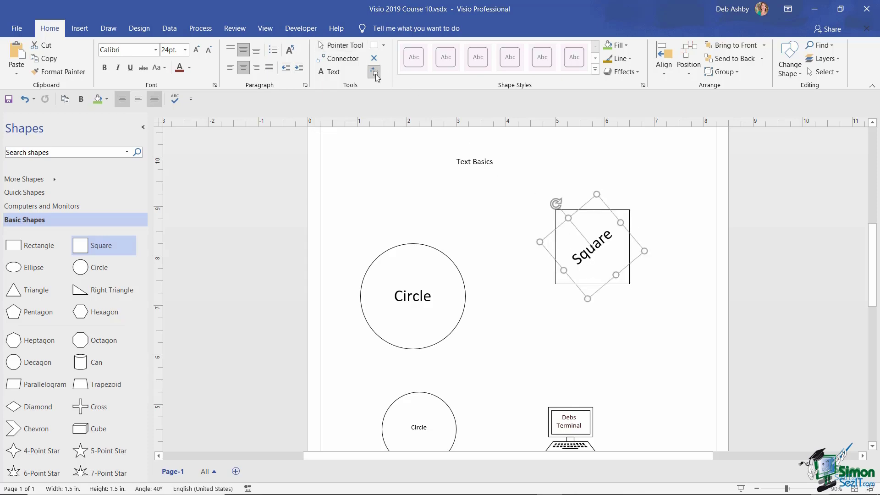
pyautogui.moveTo(555, 203); pyautogui.dragTo(643, 221)
pyautogui.click(341, 45)
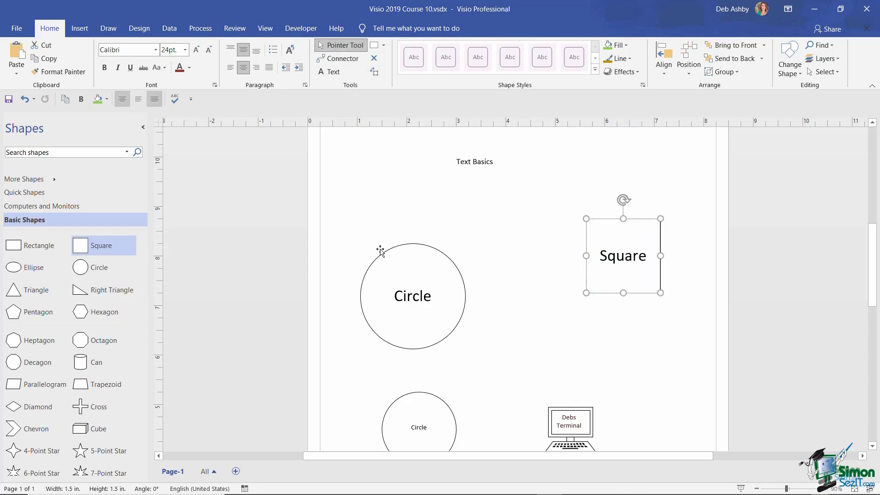
pyautogui.click(412, 263)
pyautogui.moveTo(413, 263); pyautogui.dragTo(415, 232)
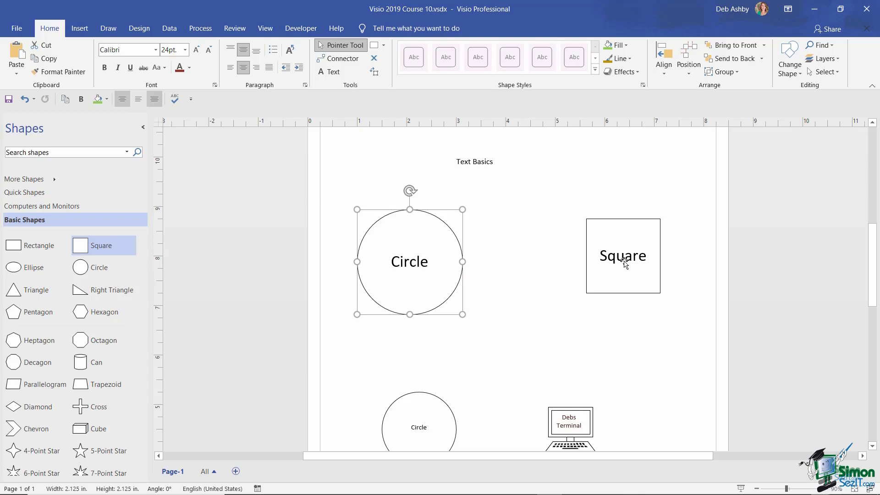
# Connect the circle to the square, nudge the square down-right, and select the connector.
pyautogui.click(343, 60)
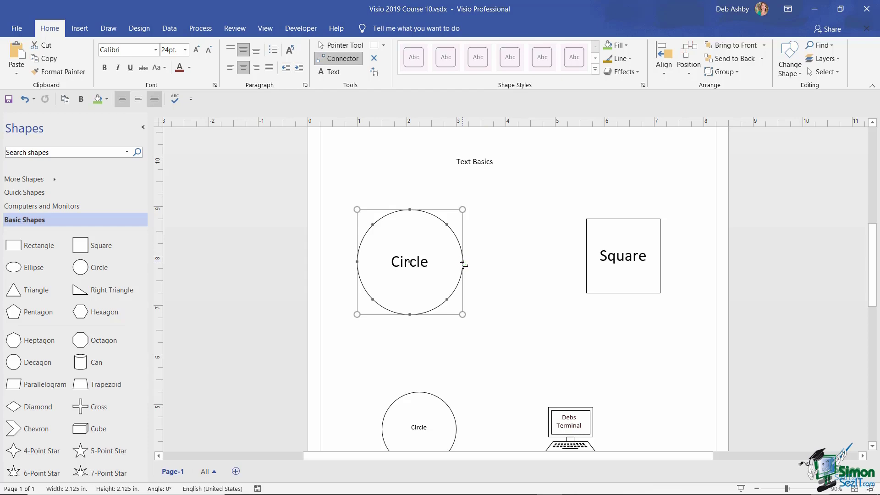
pyautogui.moveTo(463, 262); pyautogui.dragTo(586, 256)
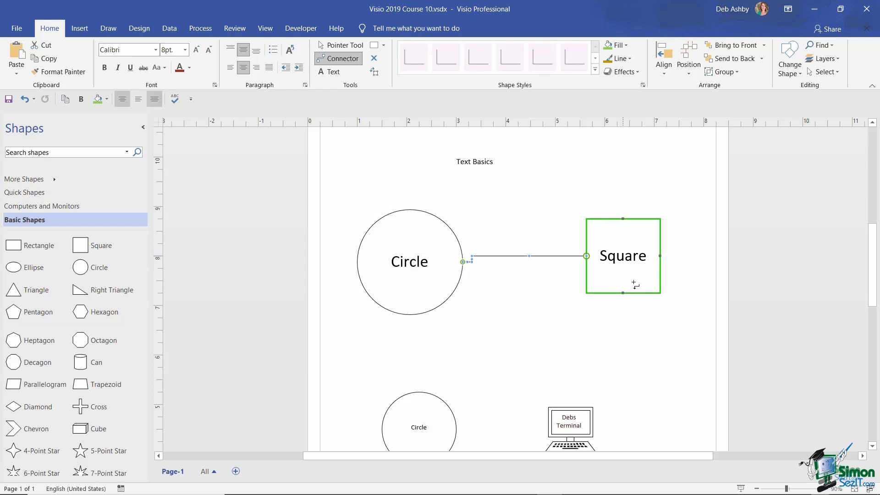
pyautogui.hotkey('ctrl', '1')
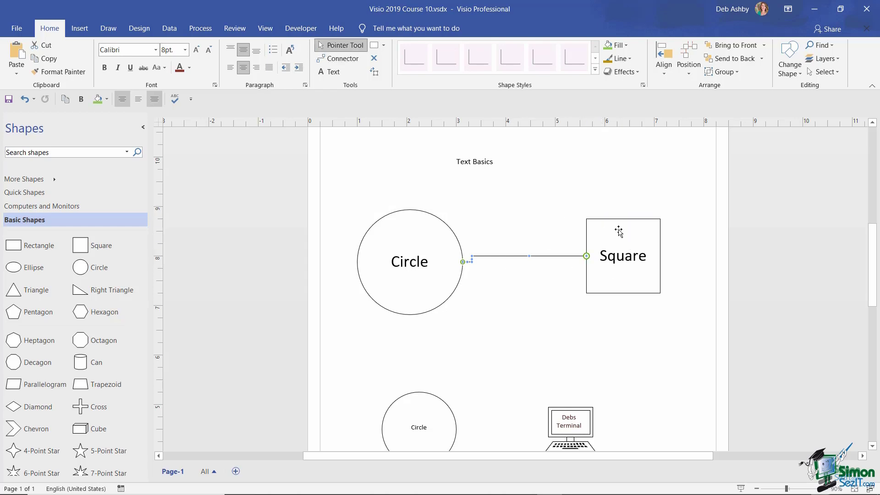
pyautogui.moveTo(618, 225); pyautogui.dragTo(621, 234)
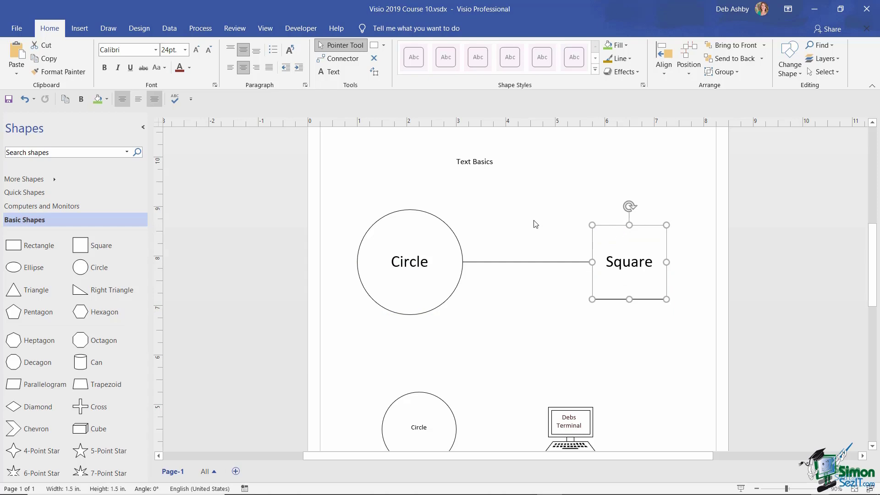
pyautogui.click(525, 262)
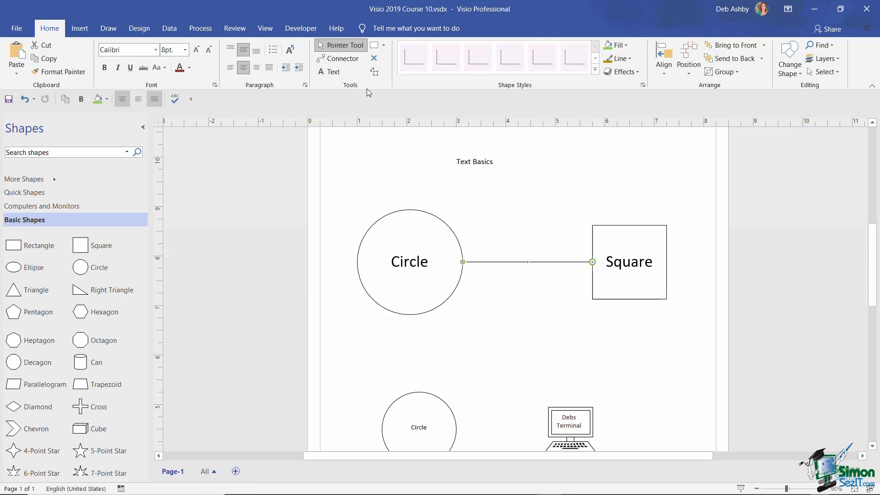
# Type the label 'Connector' on the line joining the Circle and the Square.
pyautogui.click(374, 72)
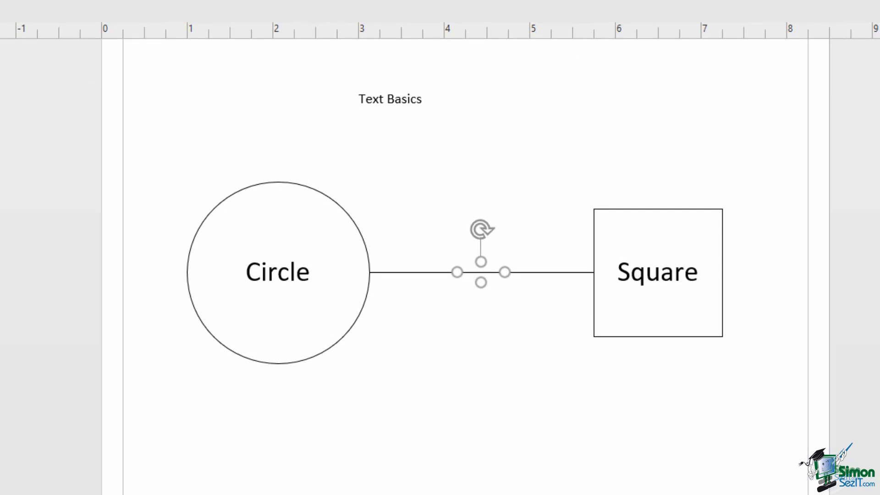
pyautogui.write('Connec')
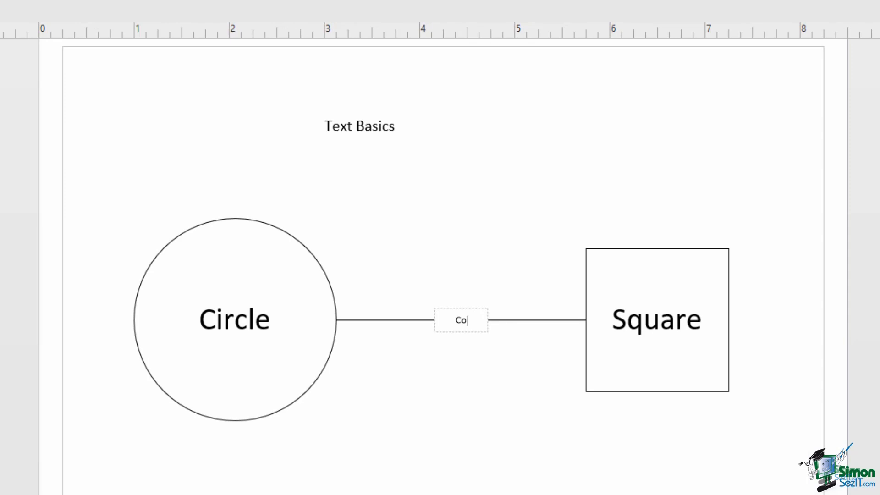
pyautogui.write('tor')
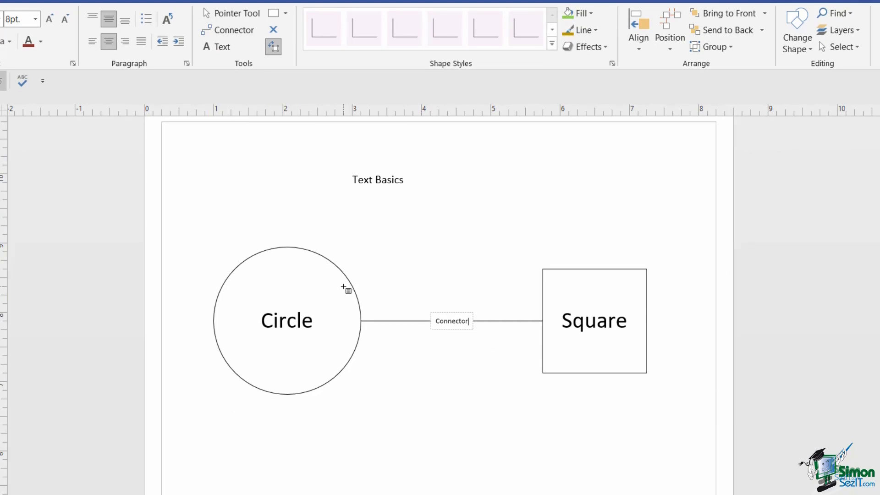
pyautogui.click(236, 14)
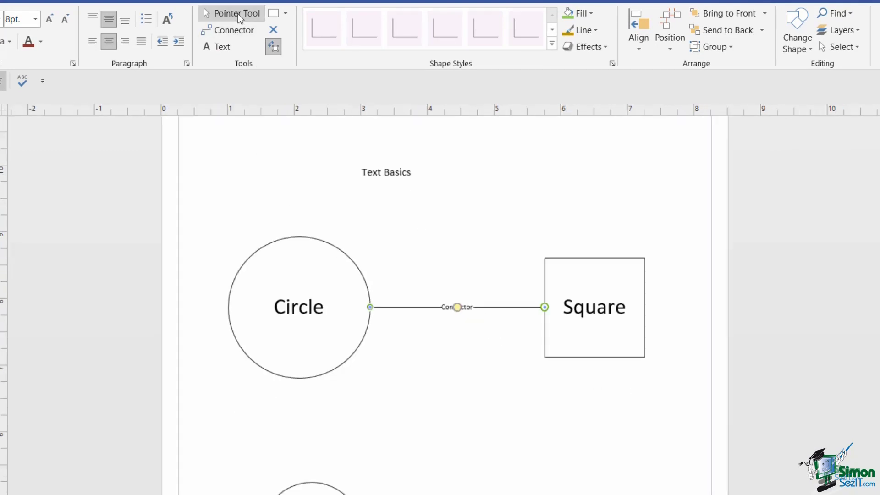
pyautogui.moveTo(234, 187); pyautogui.dragTo(680, 373)
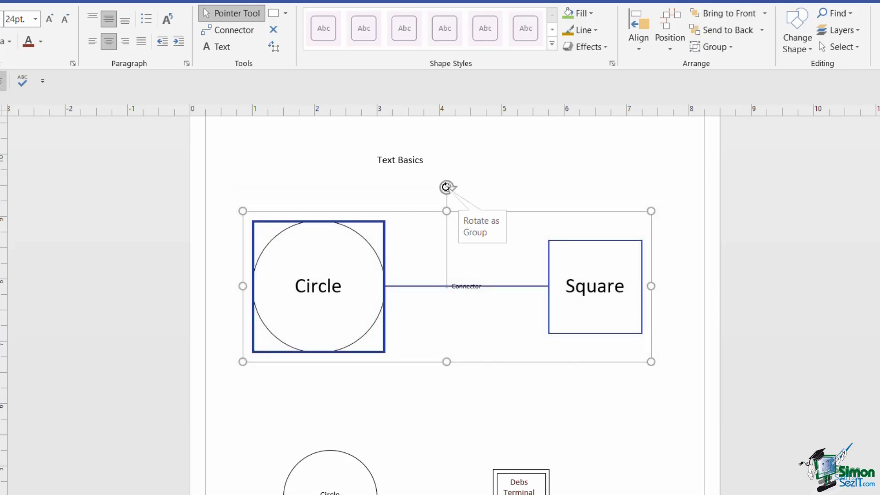
pyautogui.moveTo(446, 187); pyautogui.dragTo(472, 196)
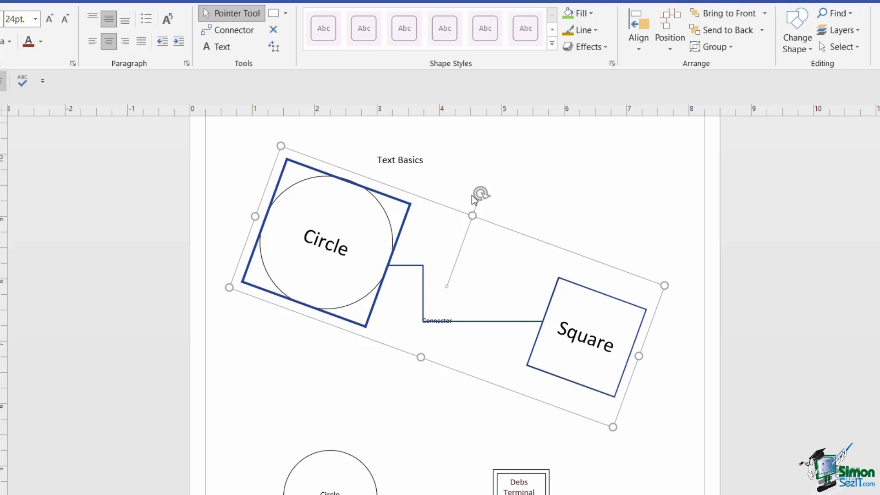
pyautogui.moveTo(480, 192); pyautogui.dragTo(452, 194)
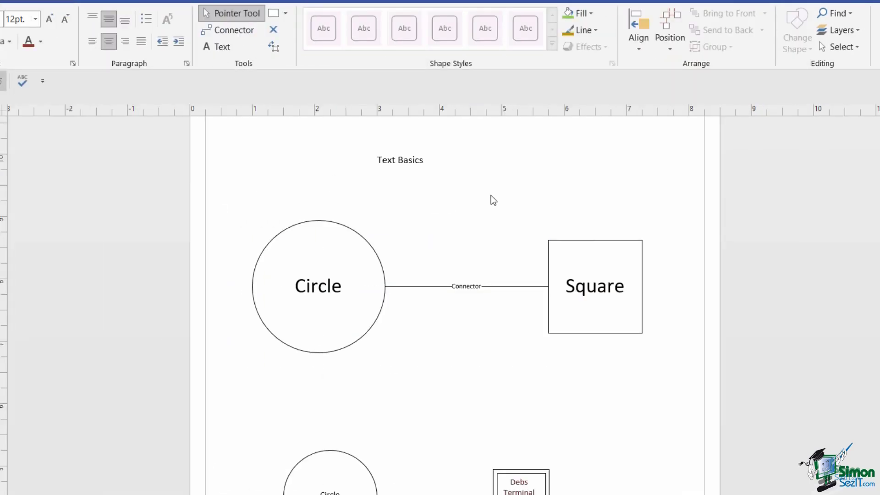
# Select the 'Text Basics' title text box, clearing the selection once and reselecting it.
pyautogui.scroll(2, 481, 202)
pyautogui.click(392, 271)
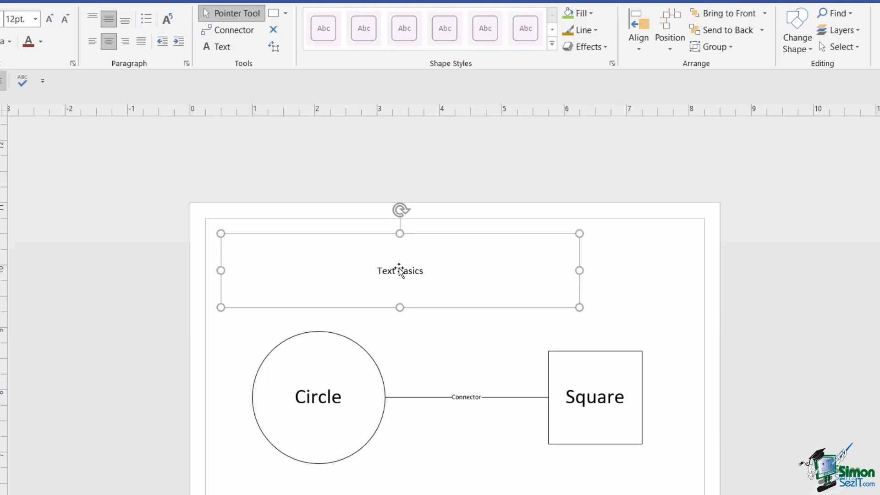
pyautogui.scroll(-1, 399, 270)
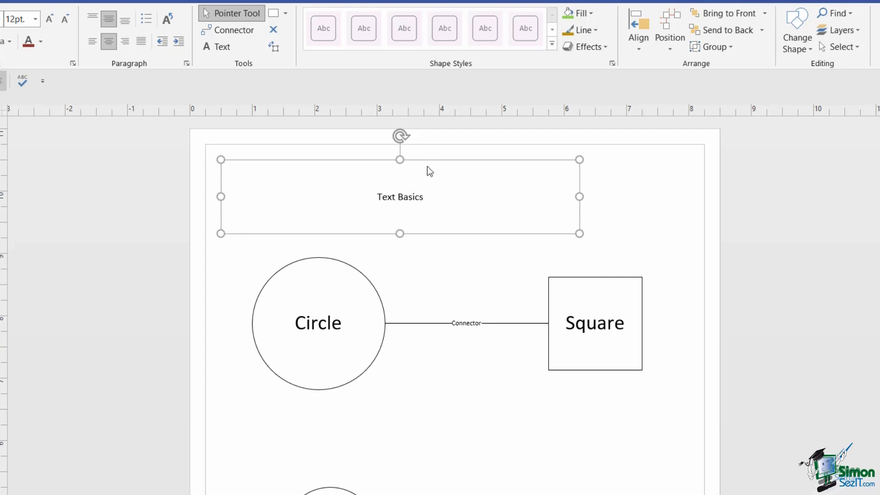
pyautogui.press('Escape')
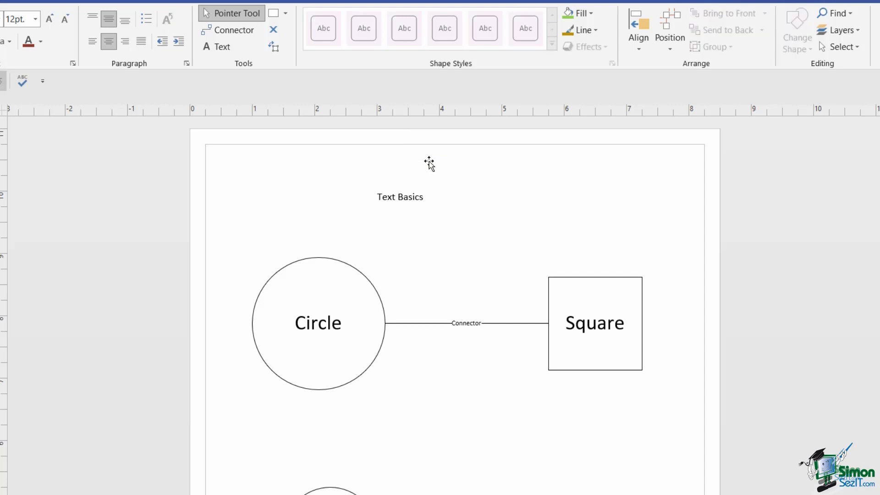
pyautogui.click(407, 196)
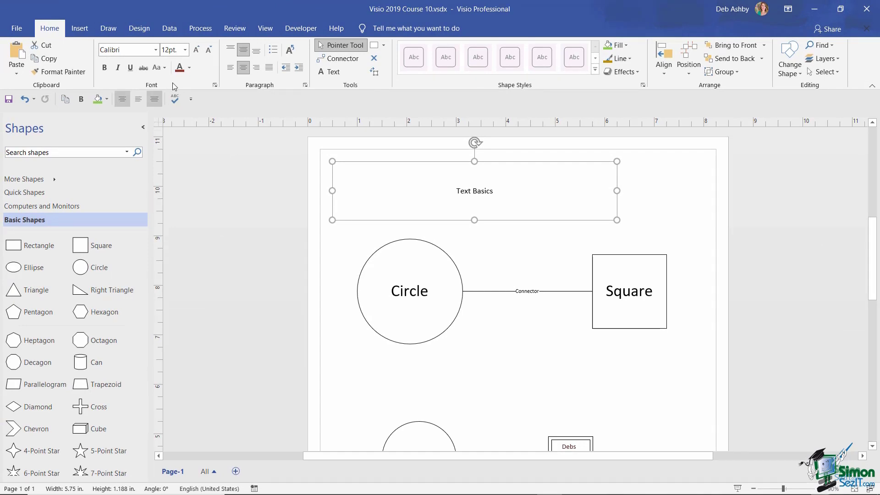
# Format the 'Text Basics' title as Bold, 36 pt, Align Left, with dark red font colour.
pyautogui.click(105, 67)
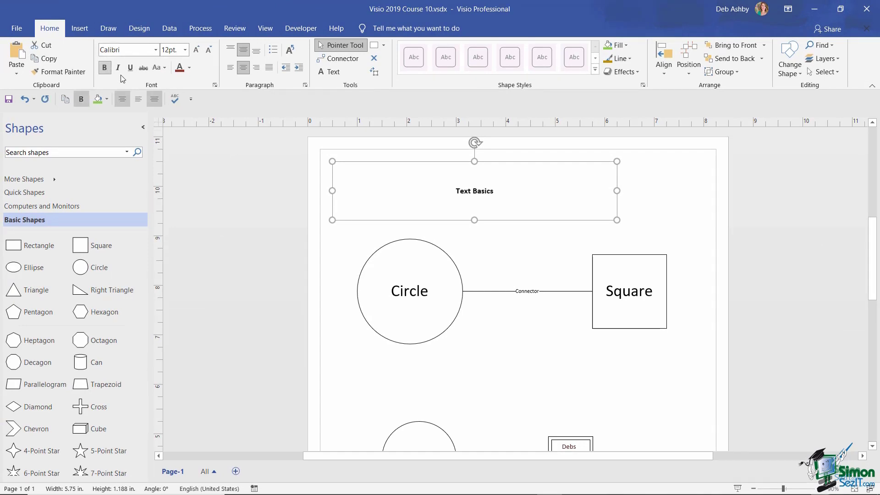
pyautogui.click(185, 50)
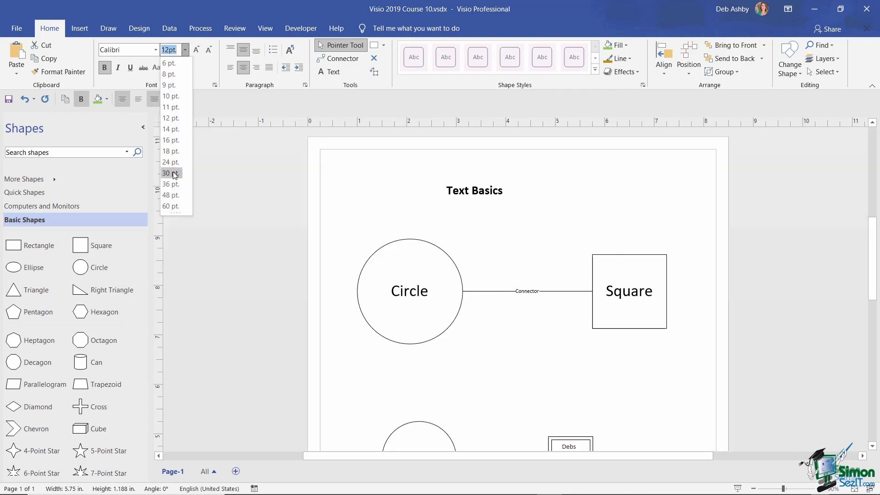
pyautogui.click(172, 185)
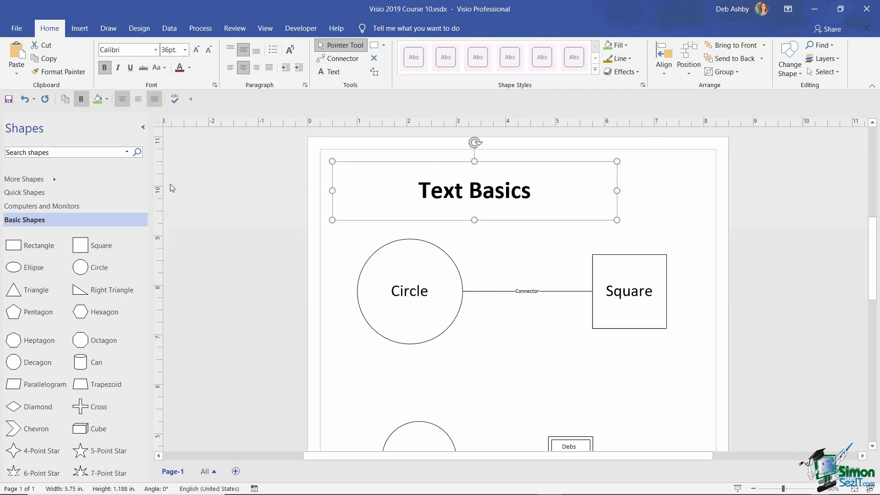
pyautogui.click(232, 69)
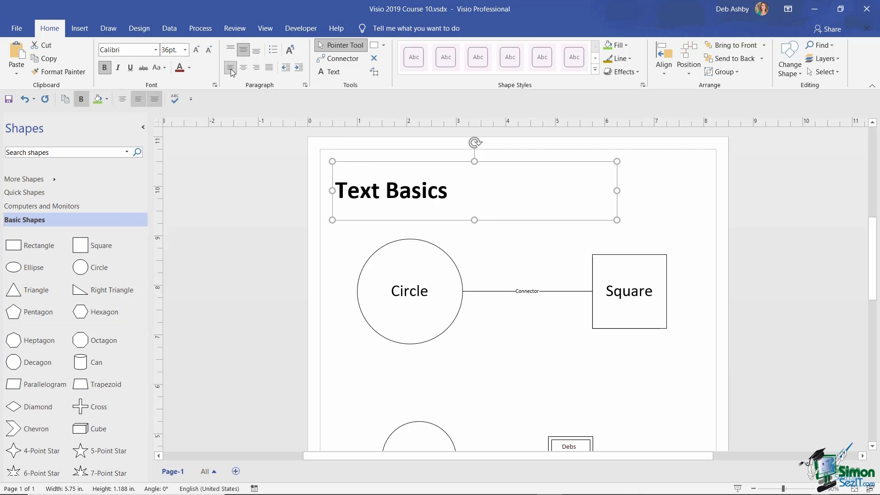
pyautogui.click(189, 67)
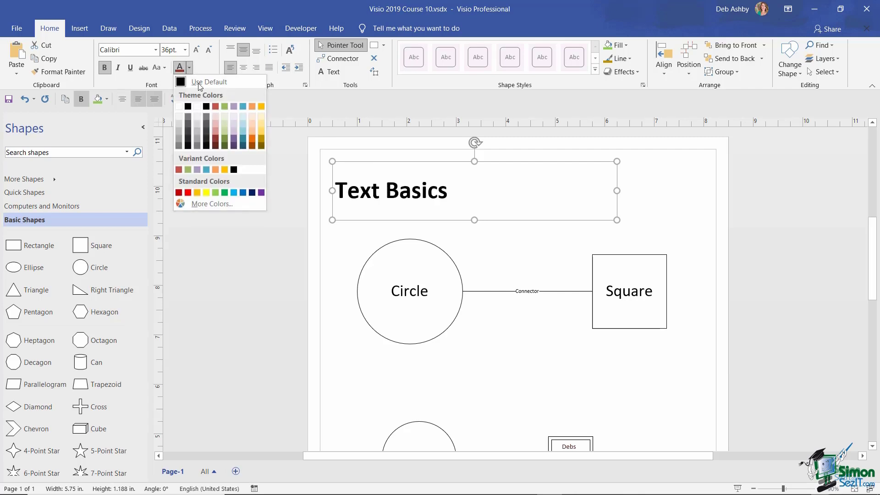
pyautogui.click(217, 140)
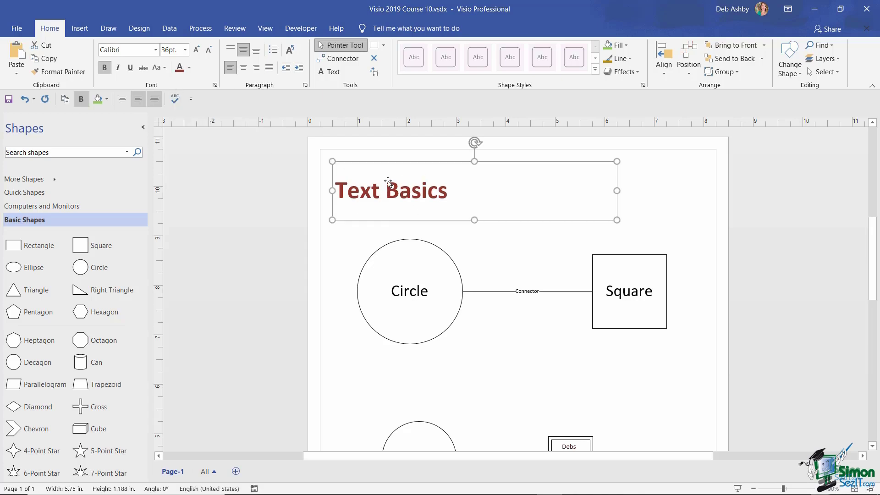
# Italicize only the word 'Basics' in the title, leaving 'Text' upright.
pyautogui.doubleClick(414, 191)
pyautogui.moveTo(386, 192); pyautogui.dragTo(448, 196)
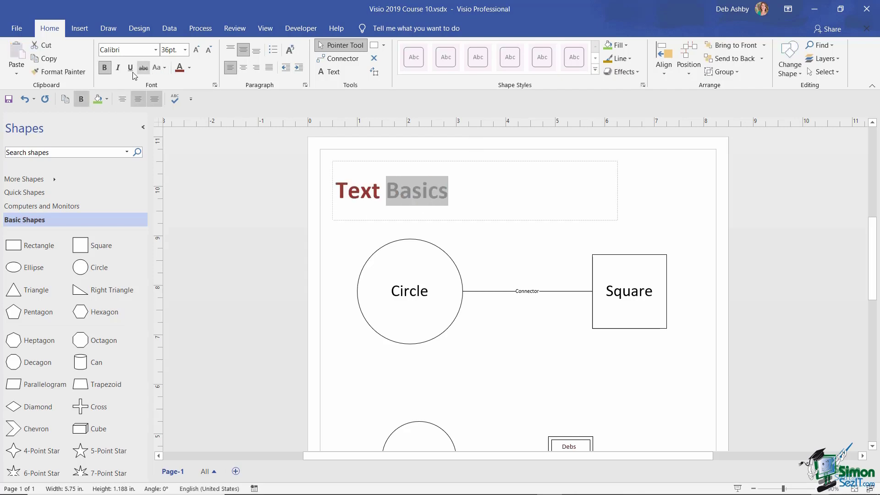
pyautogui.click(118, 68)
pyautogui.click(504, 207)
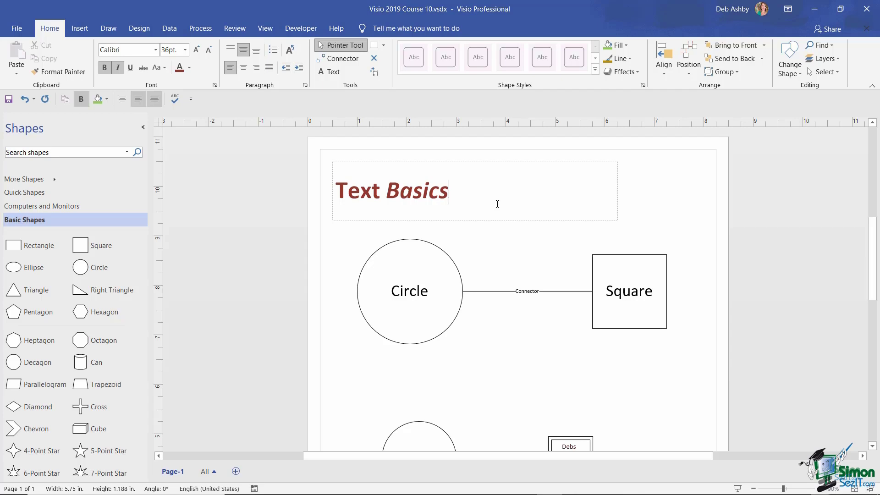
# Exit title editing and select everything on the page with Ctrl+A.
pyautogui.click(645, 211)
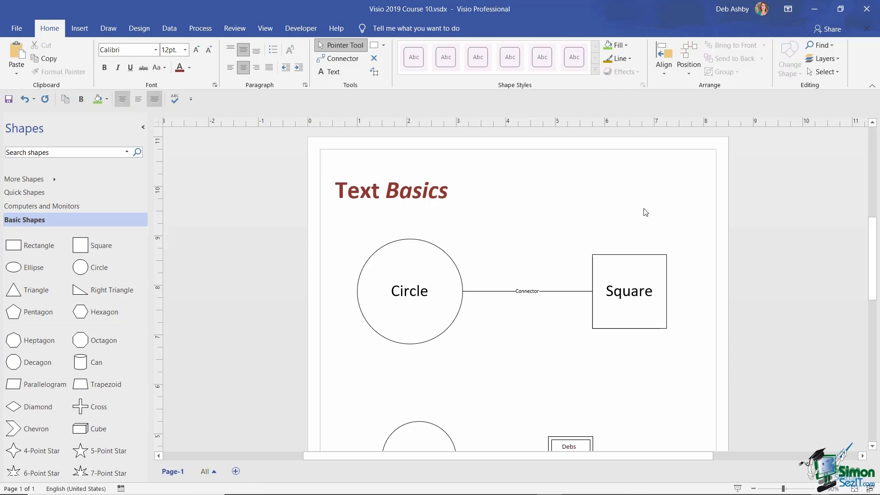
pyautogui.scroll(-1, 646, 212)
pyautogui.scroll(1, 645, 211)
pyautogui.hotkey('ctrl', 'a')
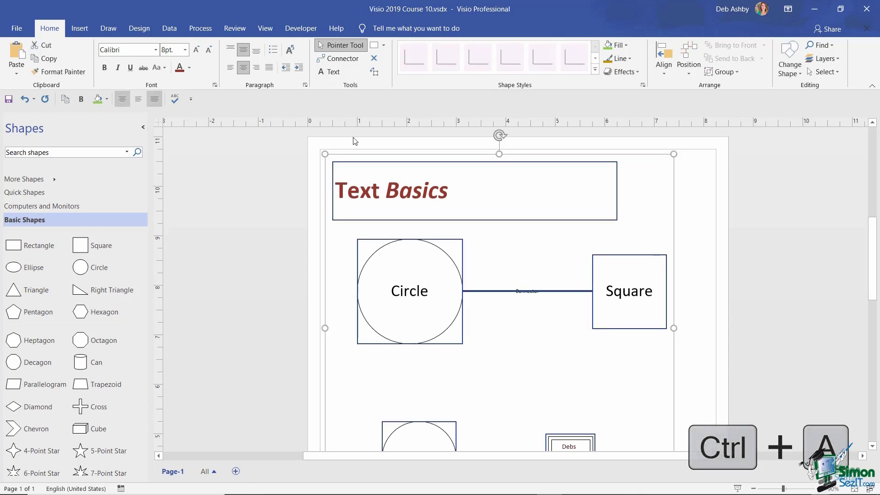
pyautogui.click(156, 49)
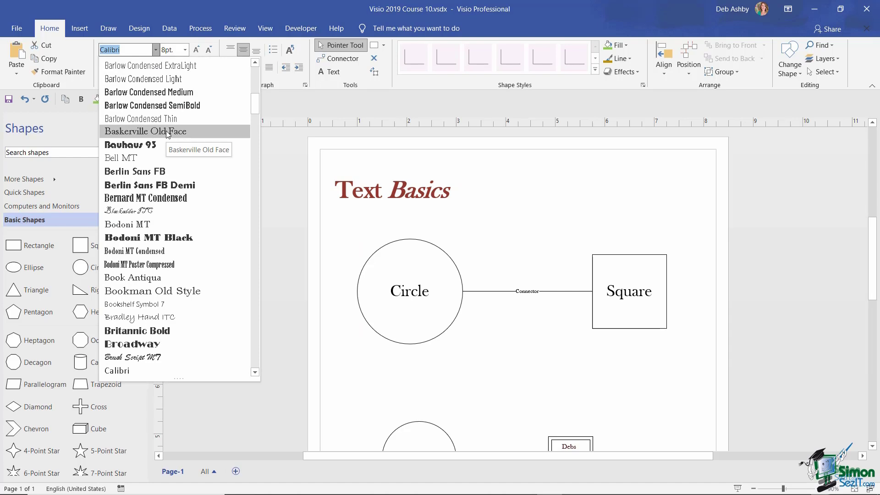
pyautogui.click(685, 208)
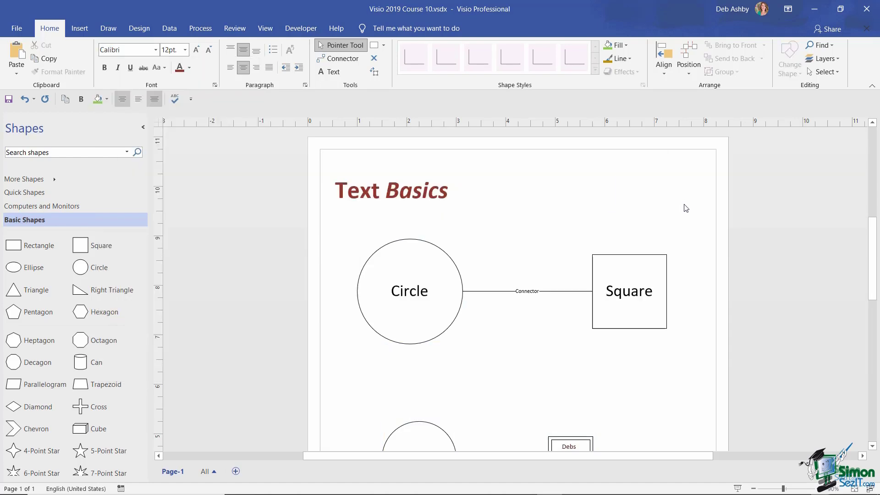